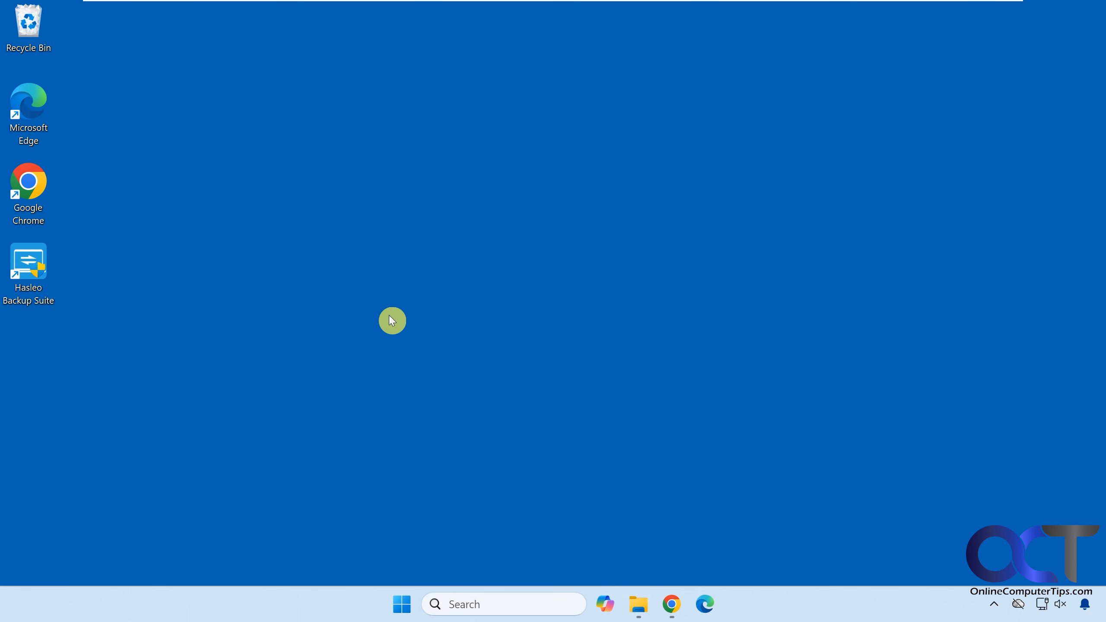
Launch Hasleo Backup Suite and decline setting a default storage folder for backup image files
double_click(51, 278)
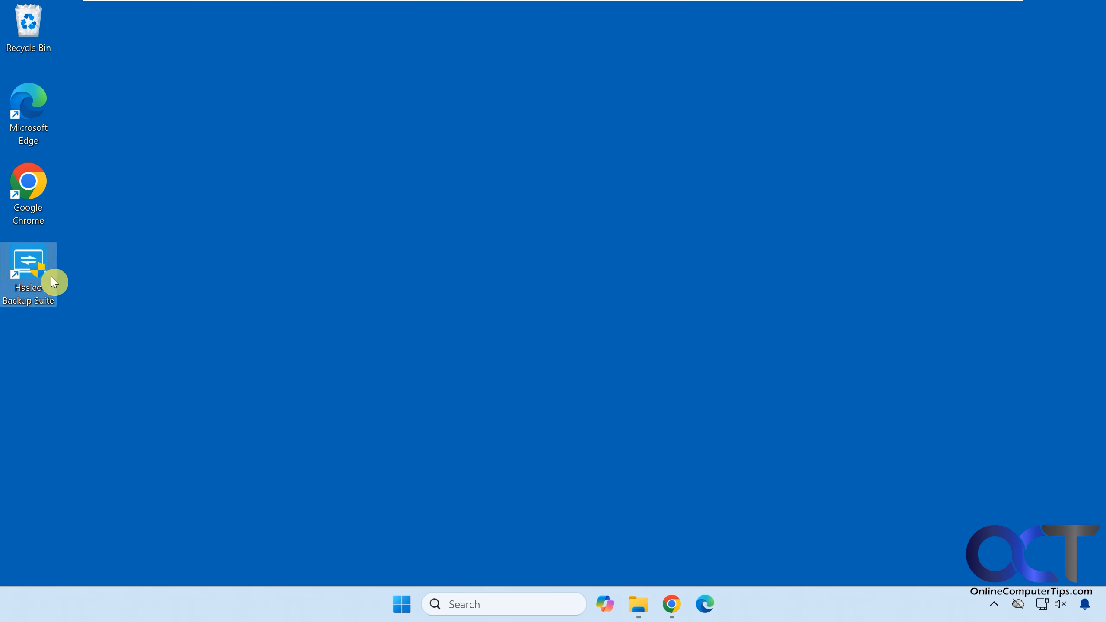
click(479, 434)
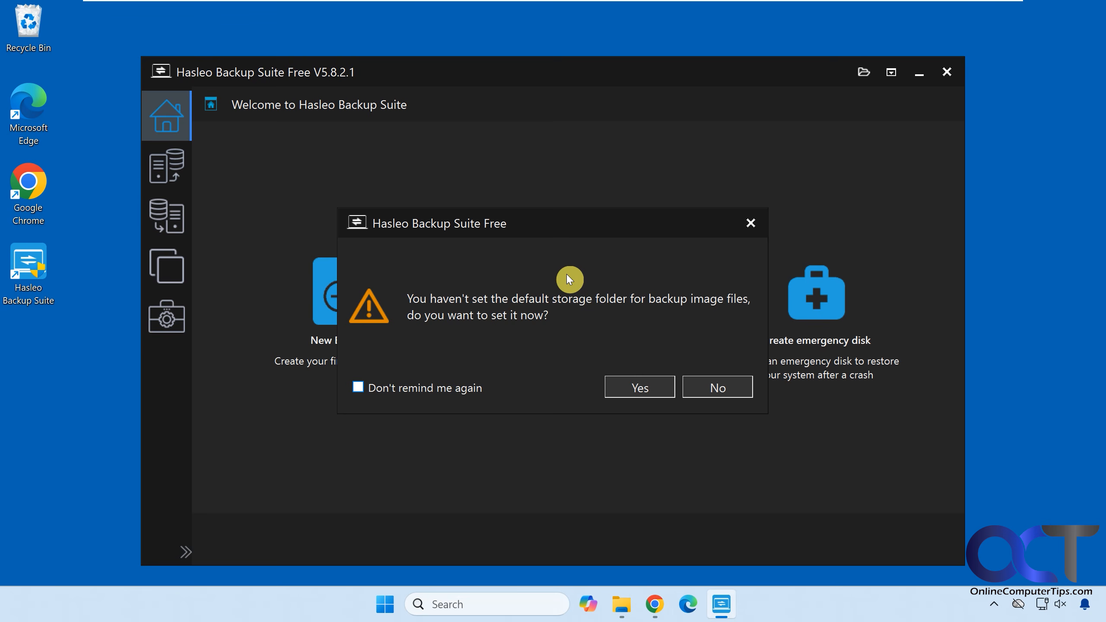
click(707, 385)
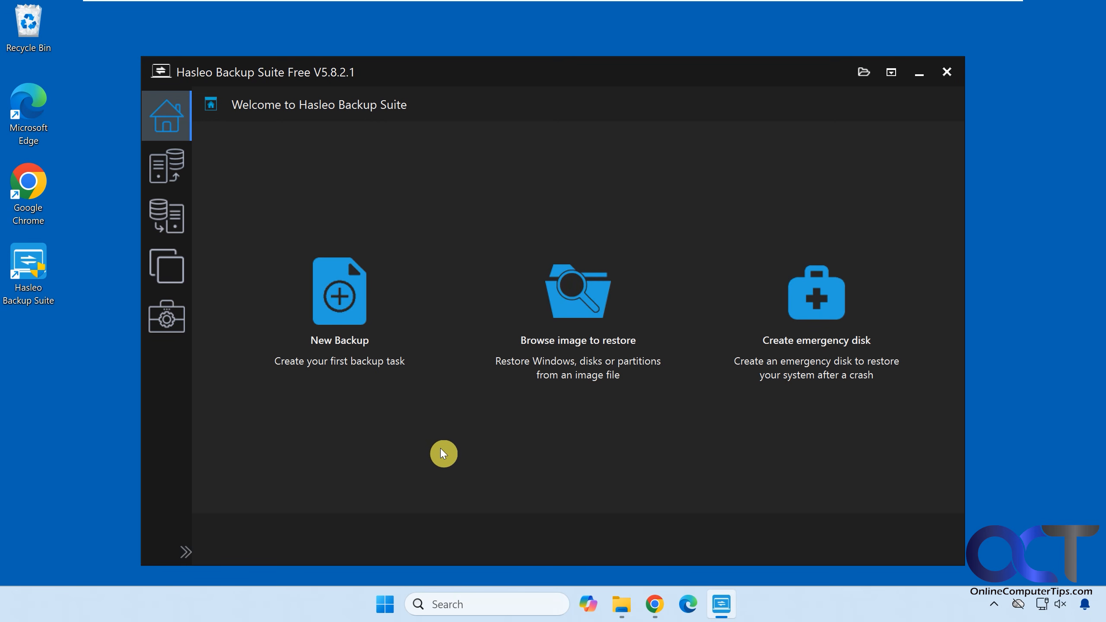
Review the PC's drives in File Explorer, and start a new System Backup in Hasleo Backup Suite
click(621, 603)
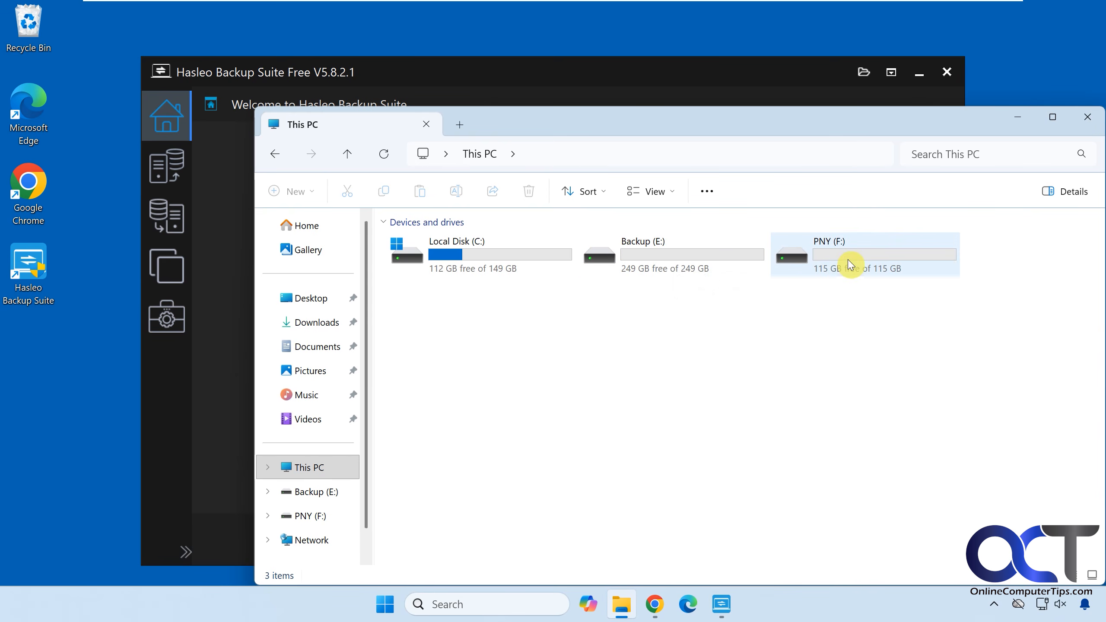
click(1017, 118)
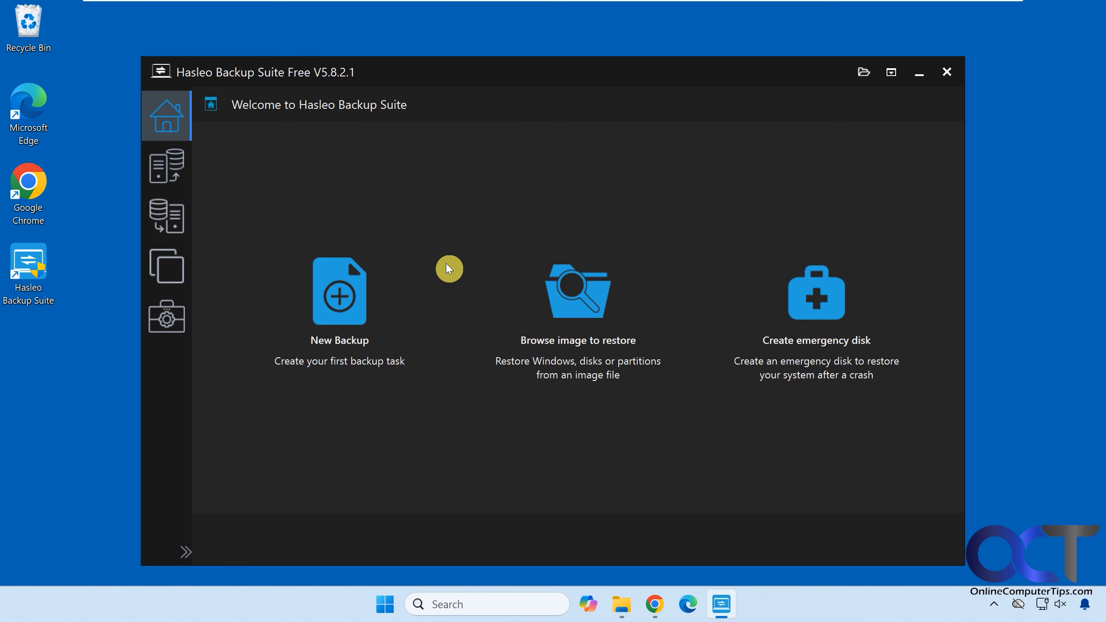
click(366, 297)
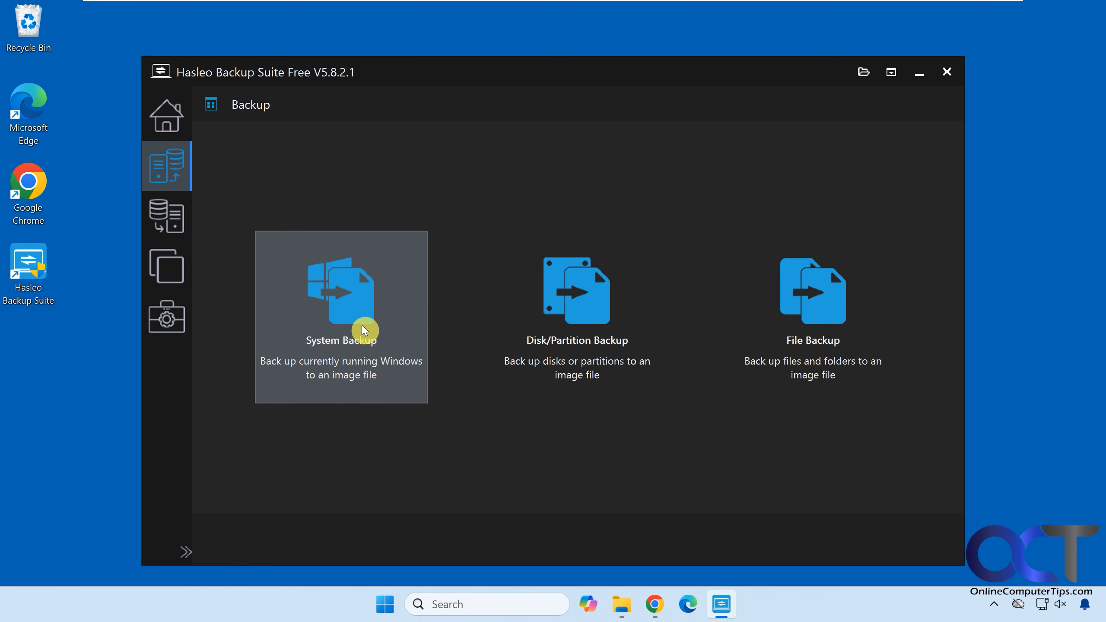
click(345, 343)
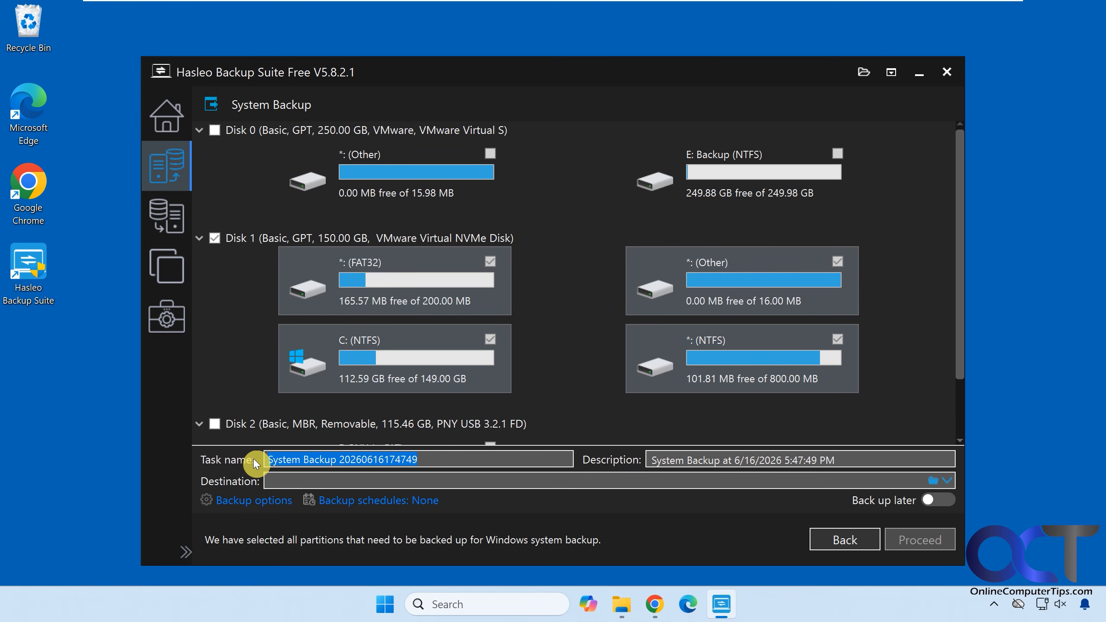
Name the backup task "Windows Backup" and set its description to "Tuesday Backup"
text(Windows)
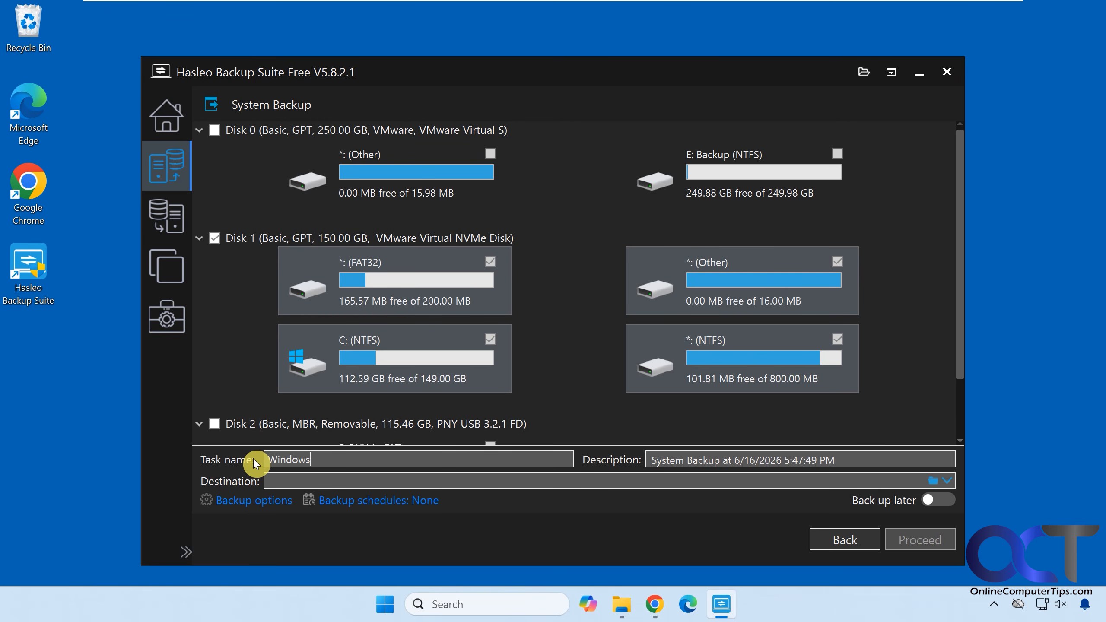
text( Backup)
drag(840, 460, 623, 454)
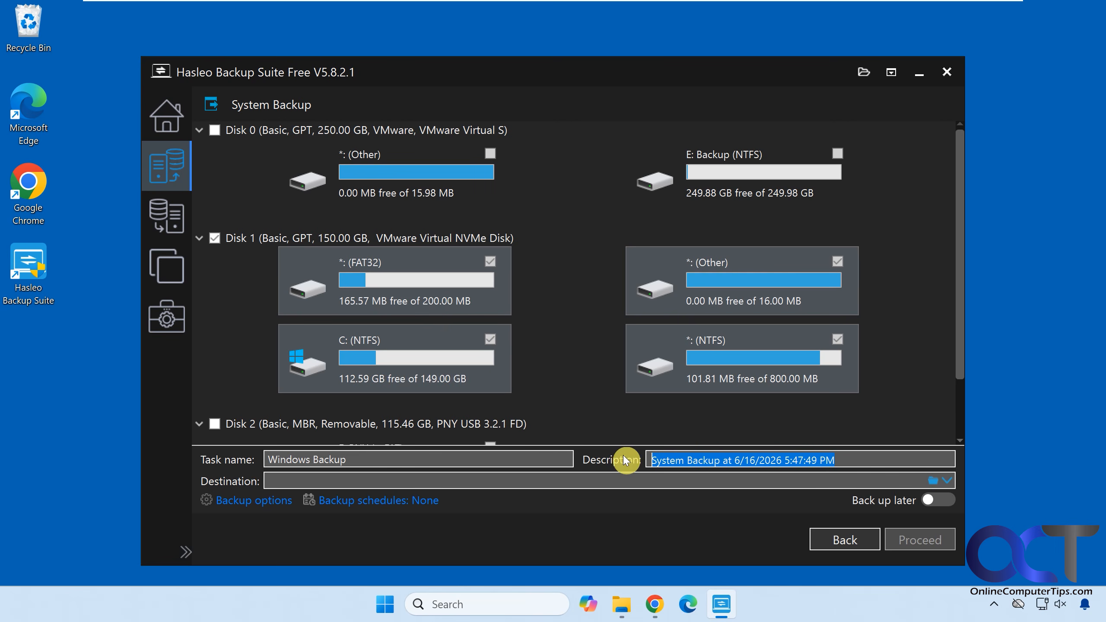
text(Tu)
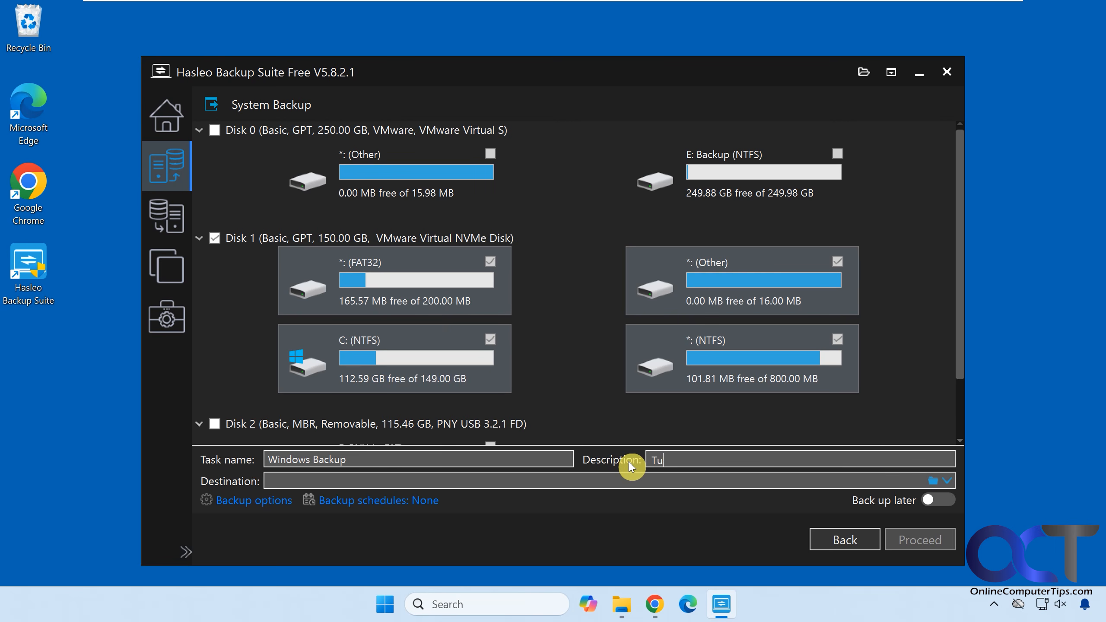
text(esday Backup)
Set the backup destination to the Backup (E:) drive and run the system backup
click(931, 481)
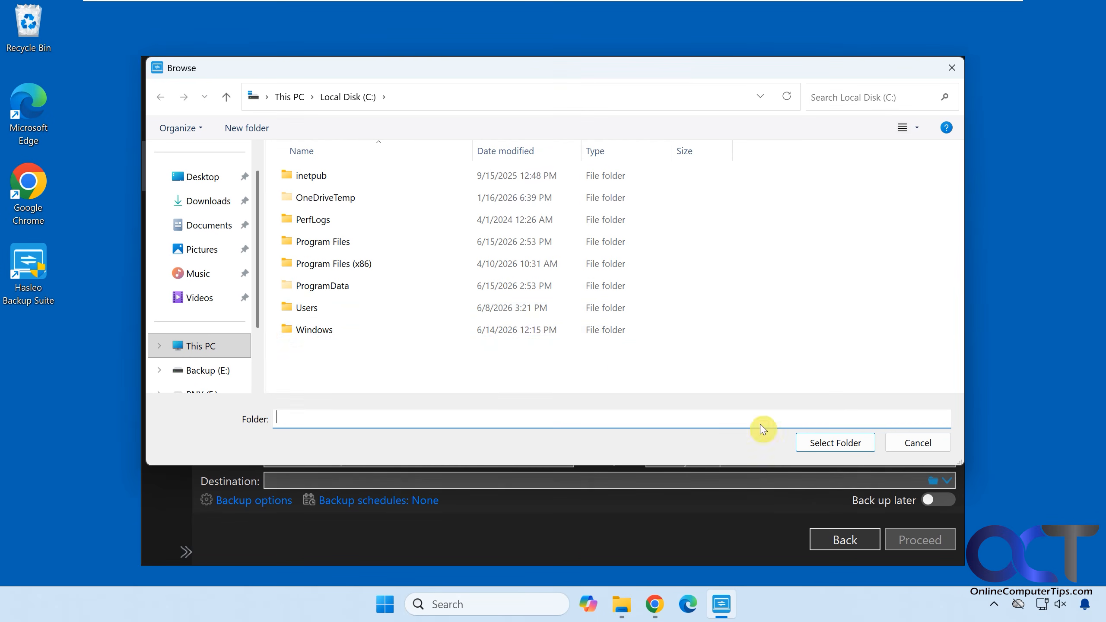
click(218, 370)
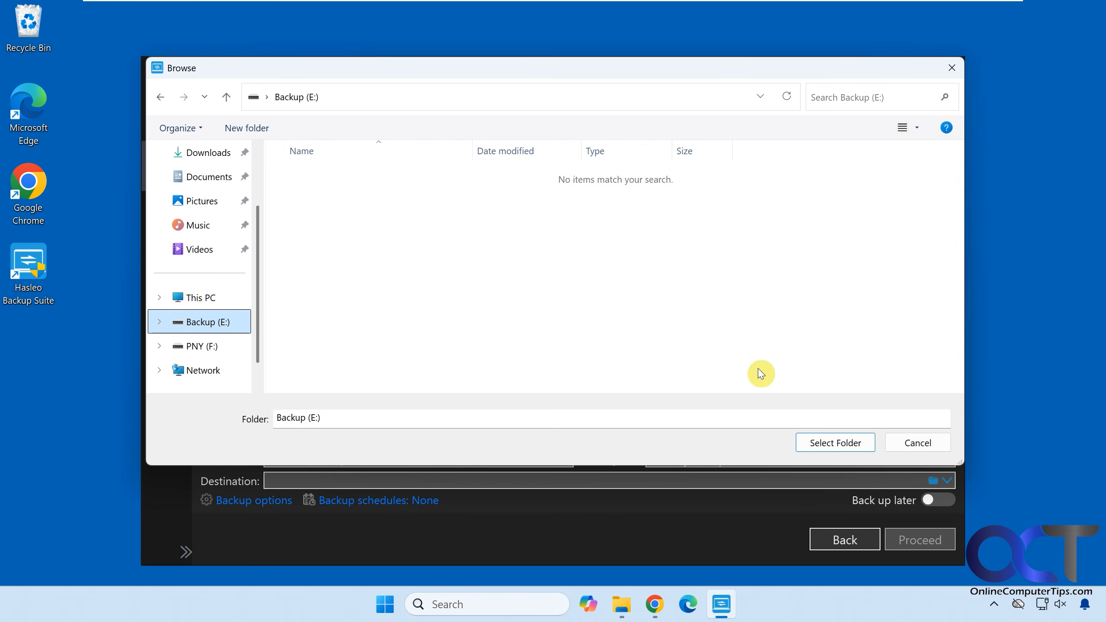
click(820, 442)
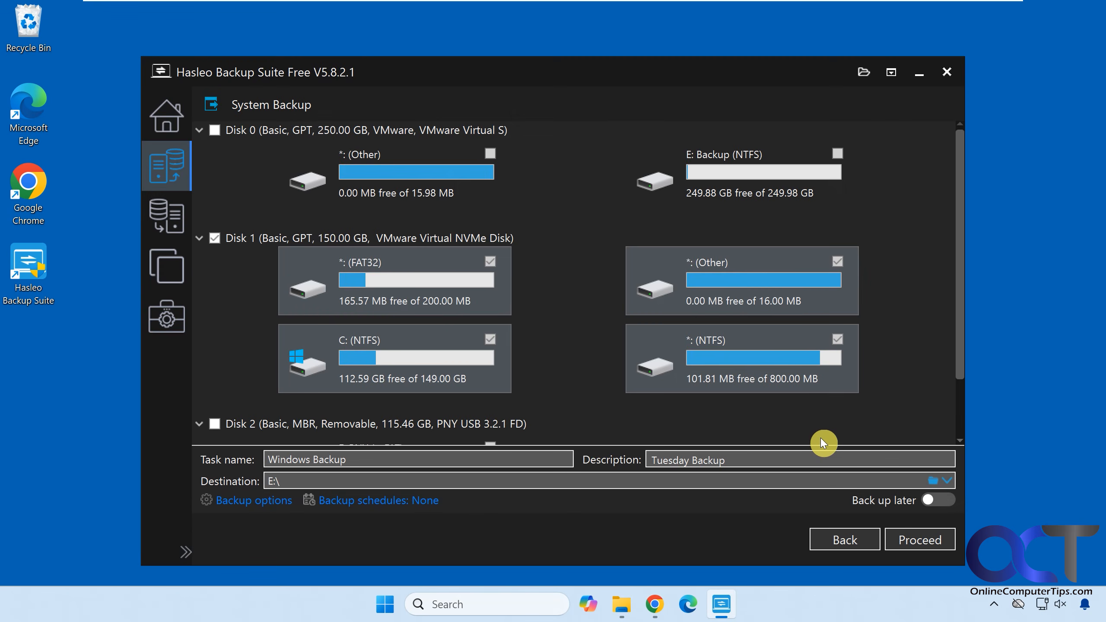
click(909, 535)
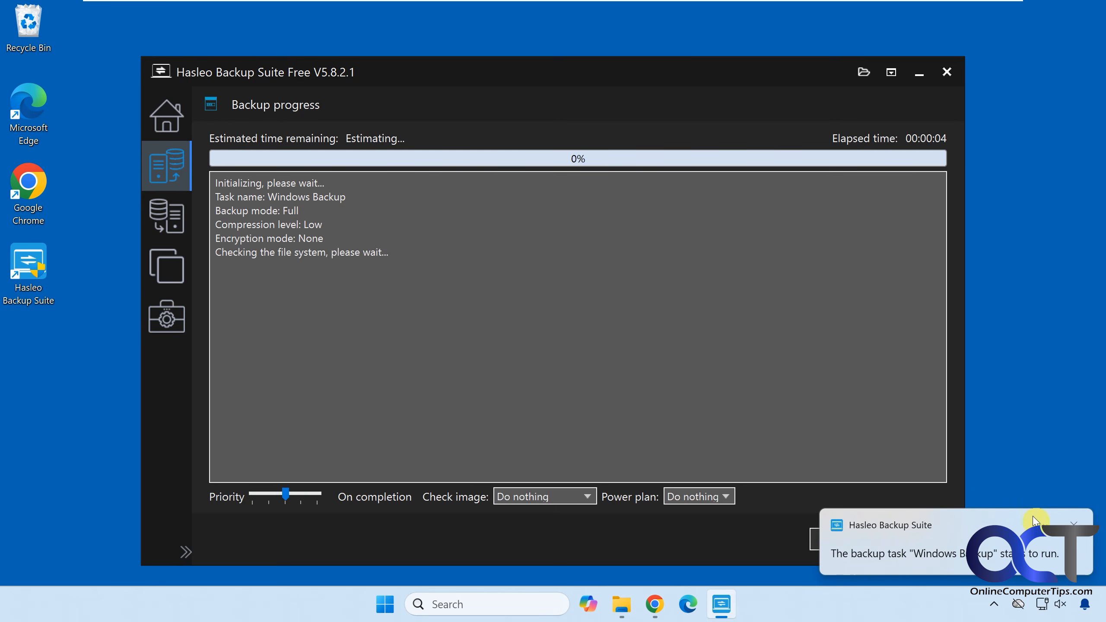
Review the on-completion choices for checking the image and for the power plan without changing them
click(587, 496)
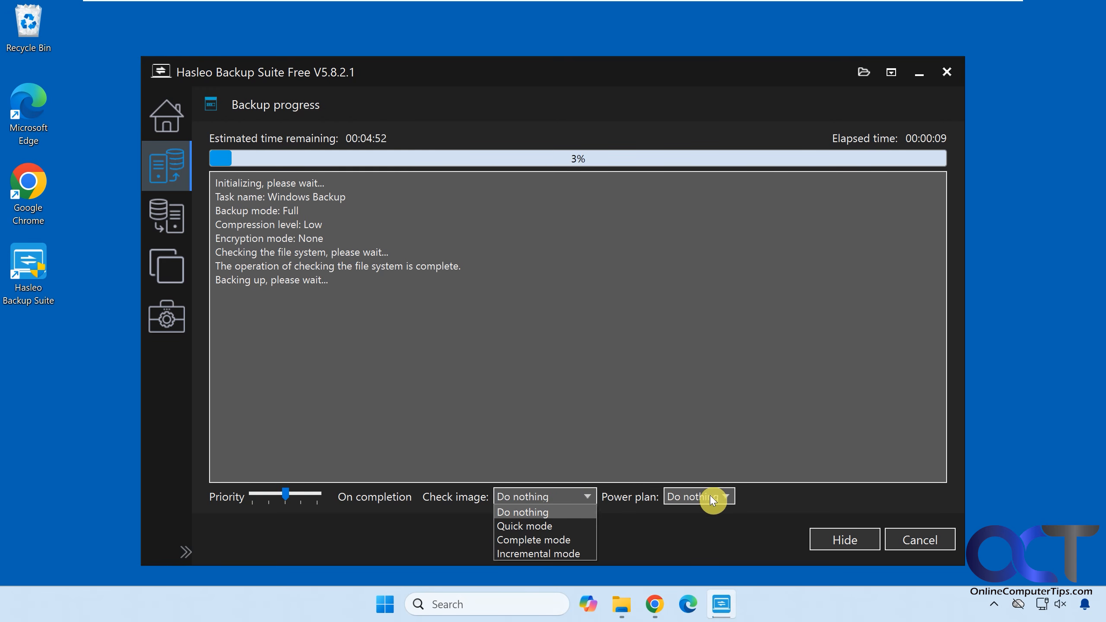
click(723, 495)
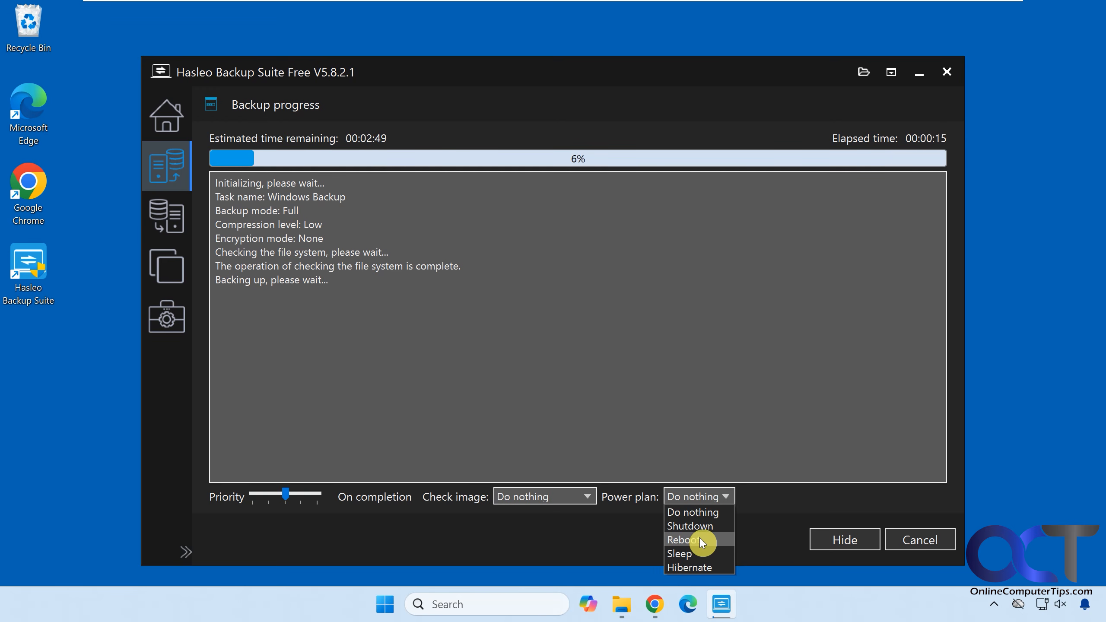
click(755, 462)
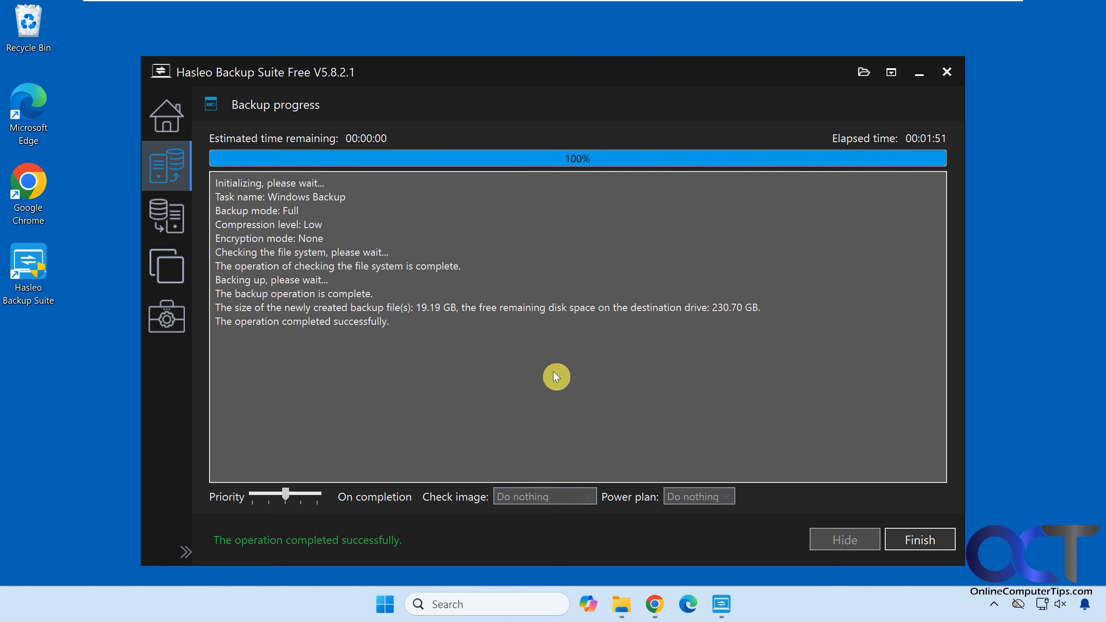
Inspect the backup image file in the Windows Backup folder on drive E: in File Explorer, and close the window
click(625, 603)
double_click(659, 272)
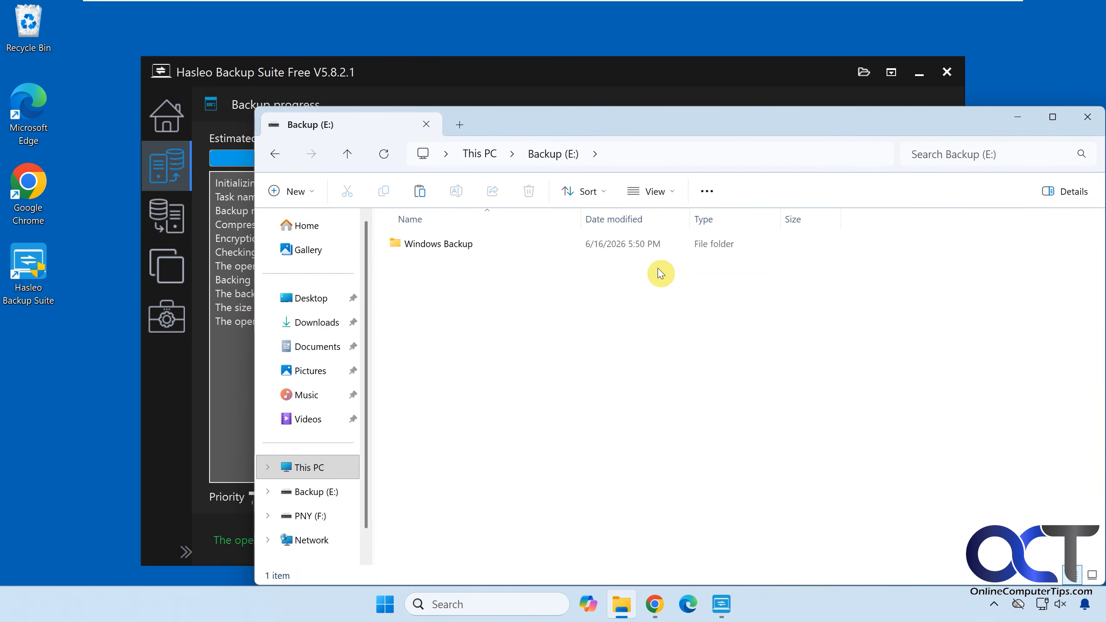
double_click(450, 248)
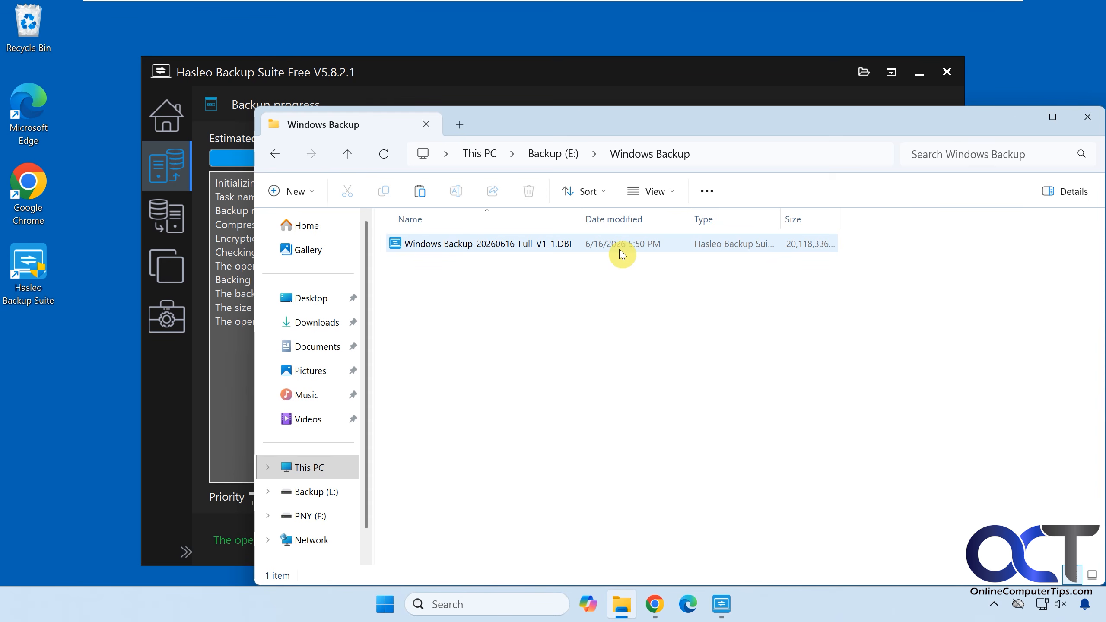
click(1088, 117)
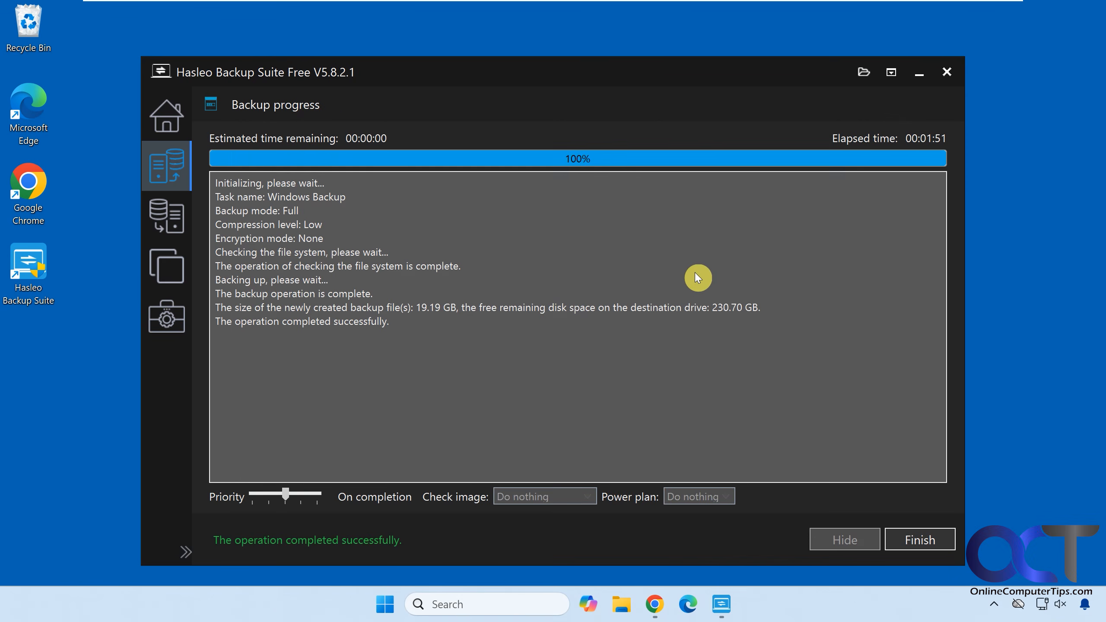
Review the actions available for the Windows Backup task, including the image check options, dismissing the Windows Security notification
click(177, 130)
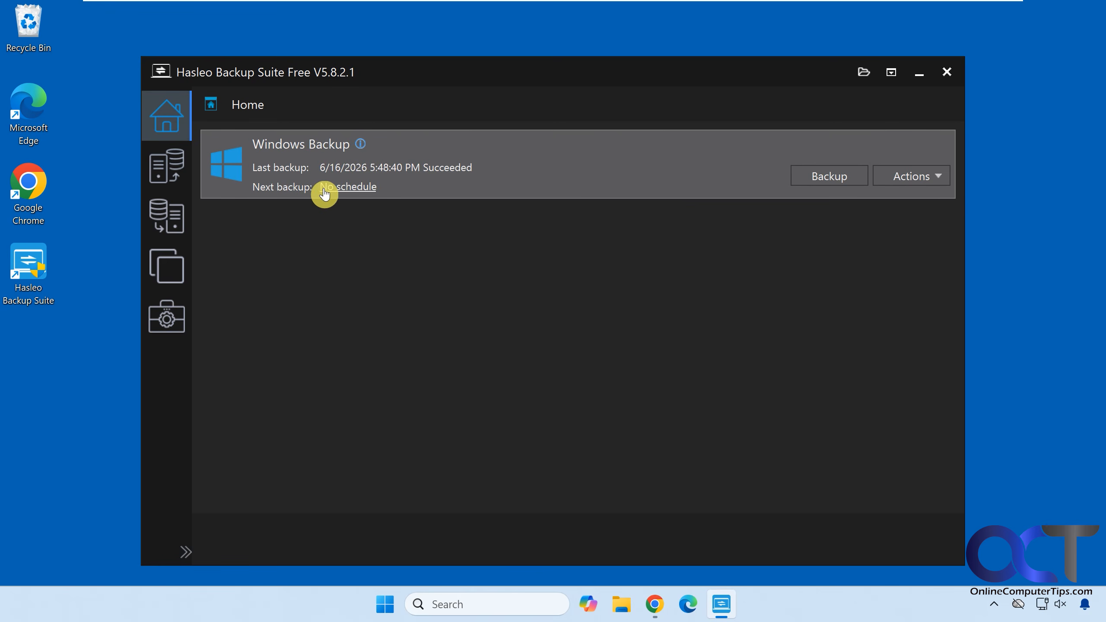
click(913, 178)
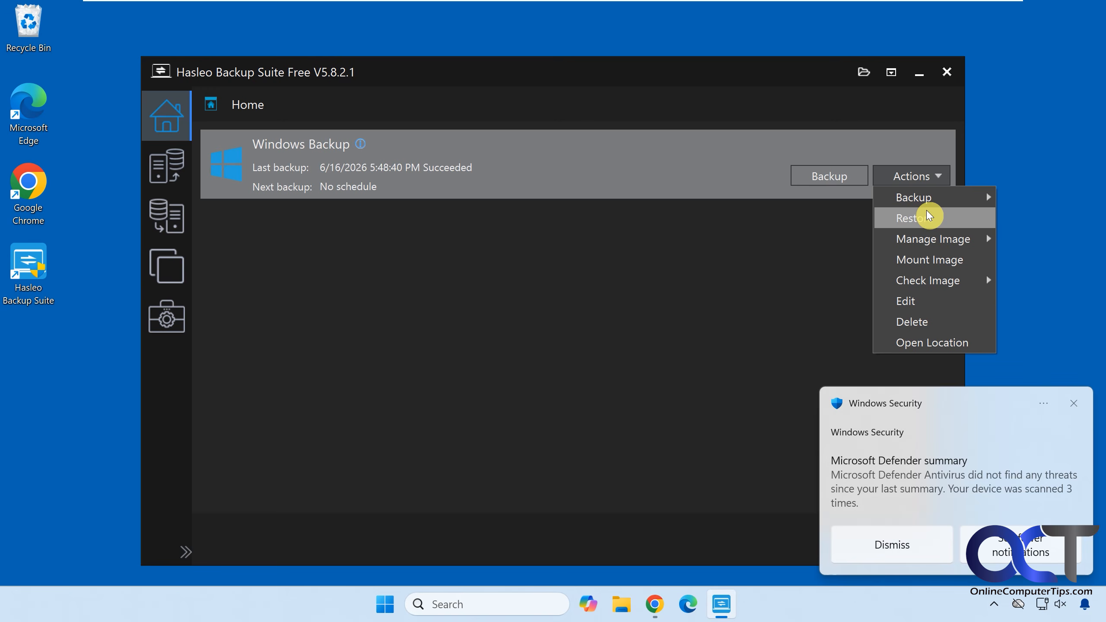
click(1073, 401)
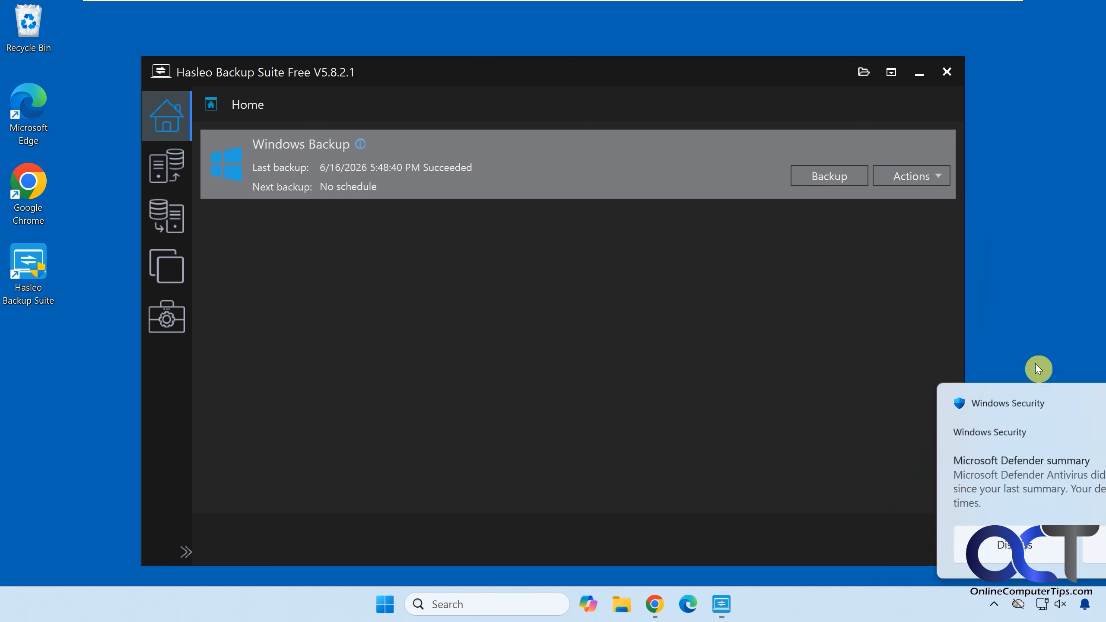
click(919, 181)
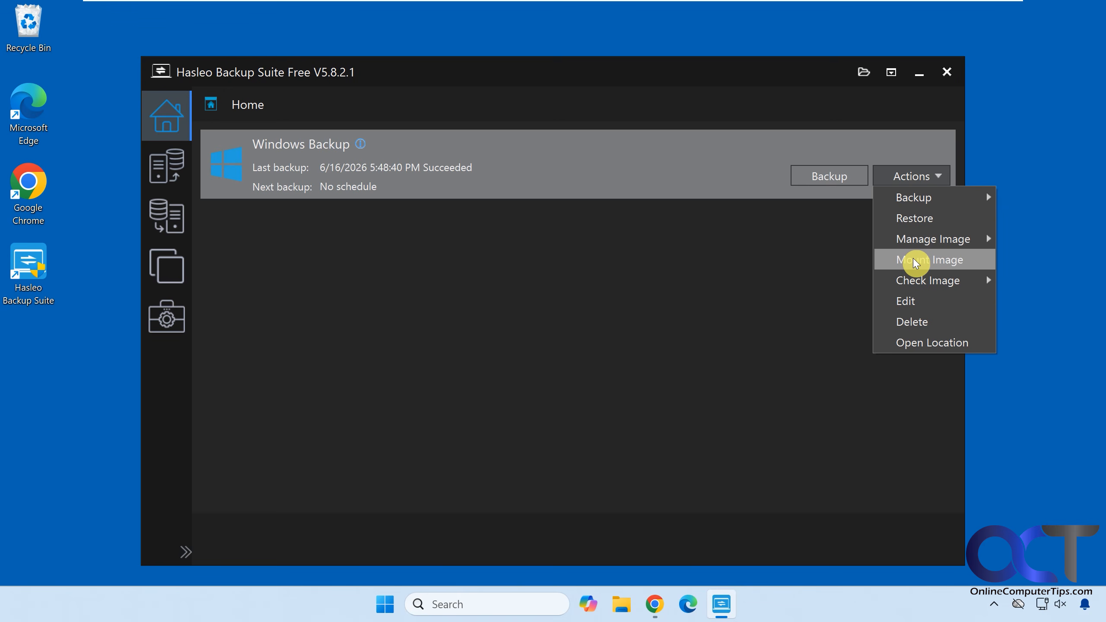
mouse_move(912, 280)
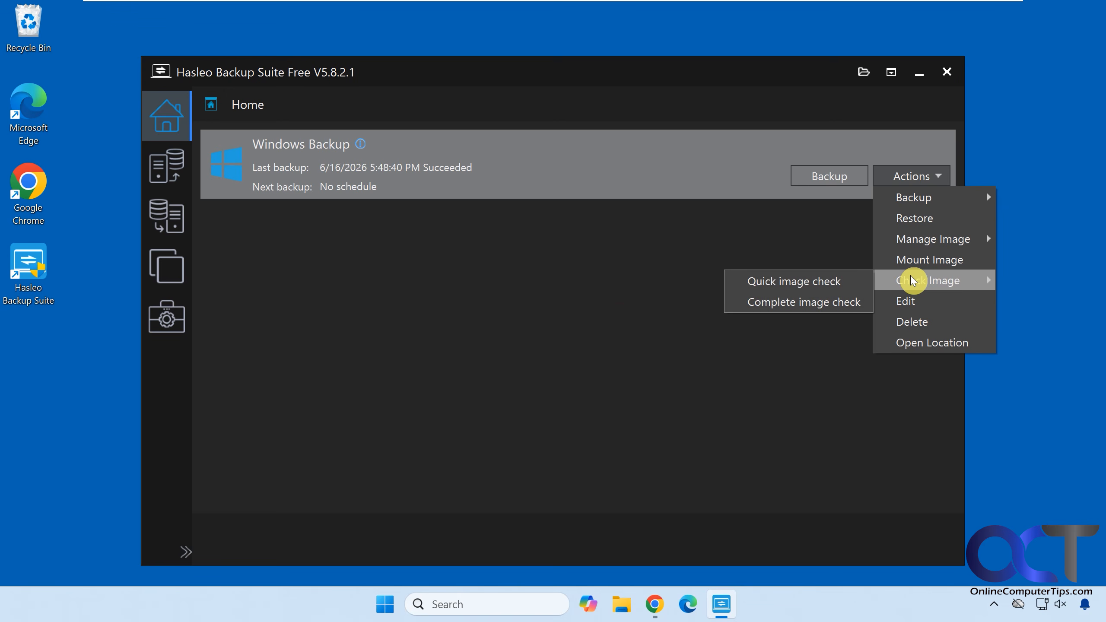
click(574, 312)
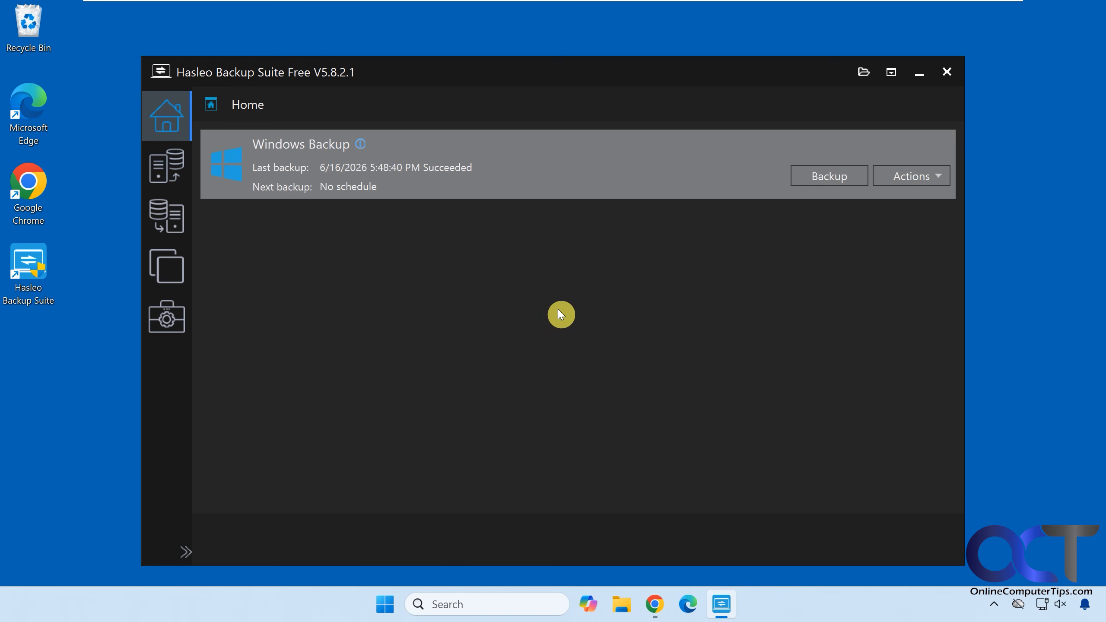
Create a bootable emergency disk on the PNY USB 3.2.1 FD drive, agreeing to format it
click(167, 324)
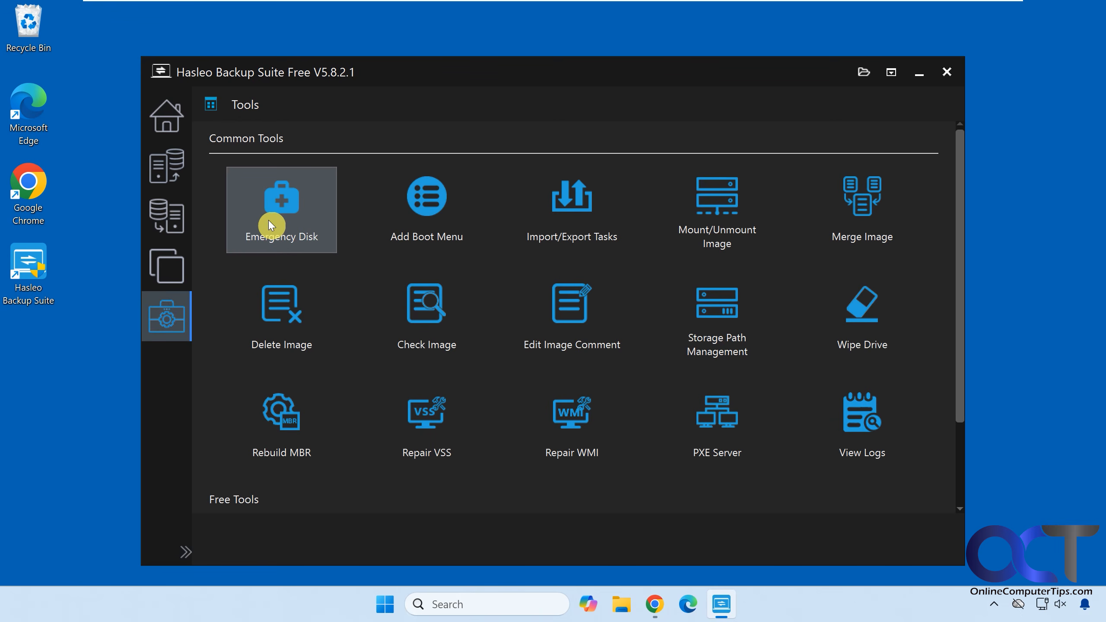
click(269, 222)
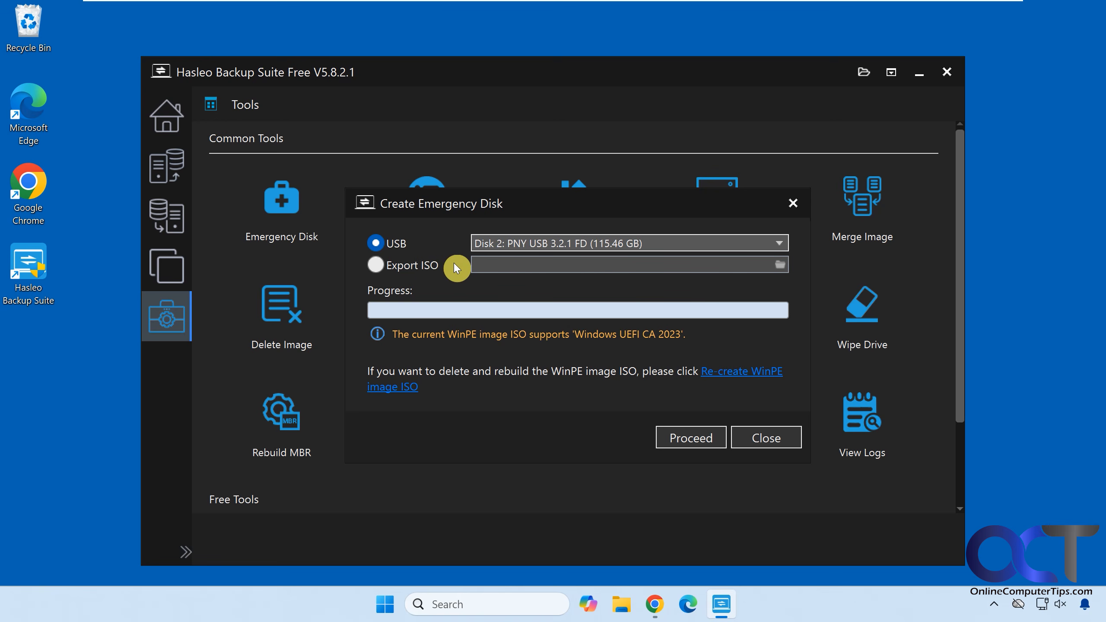
click(685, 433)
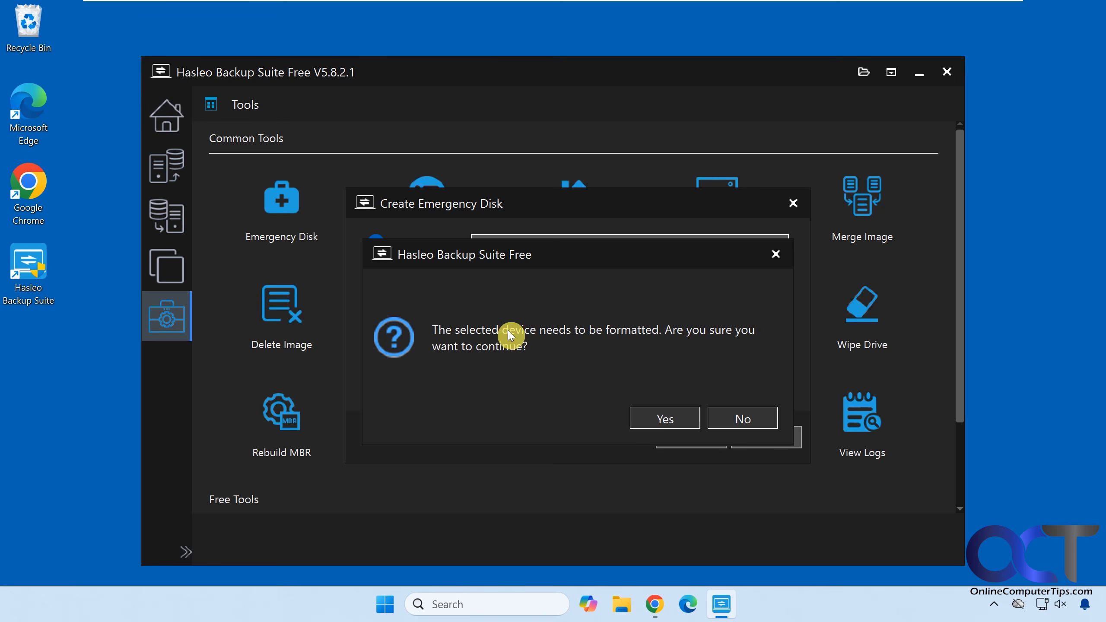
click(642, 414)
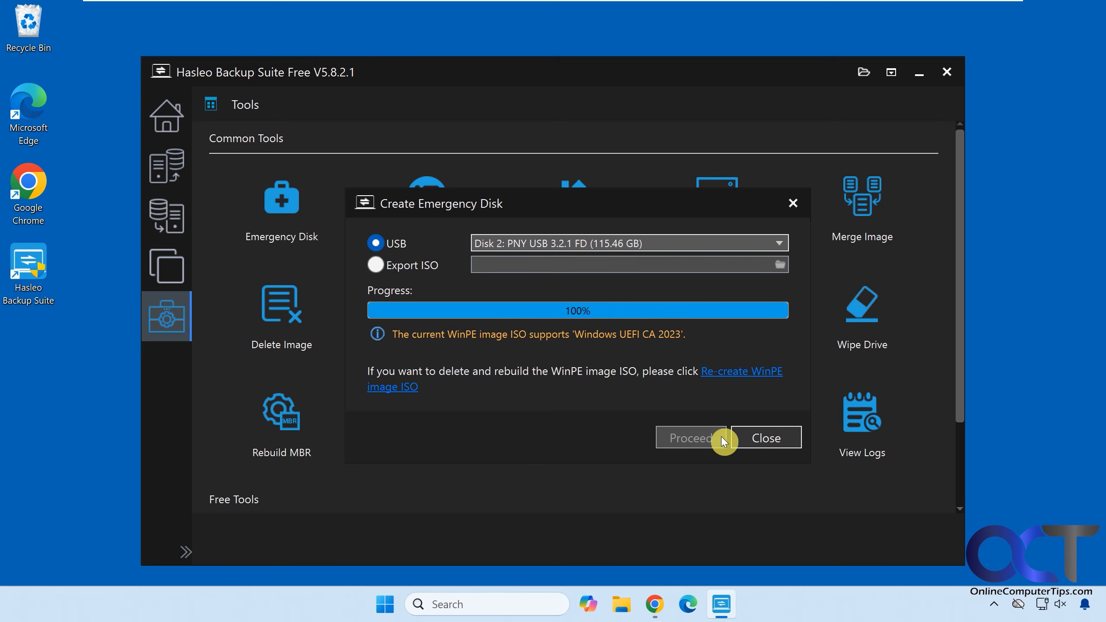
click(748, 439)
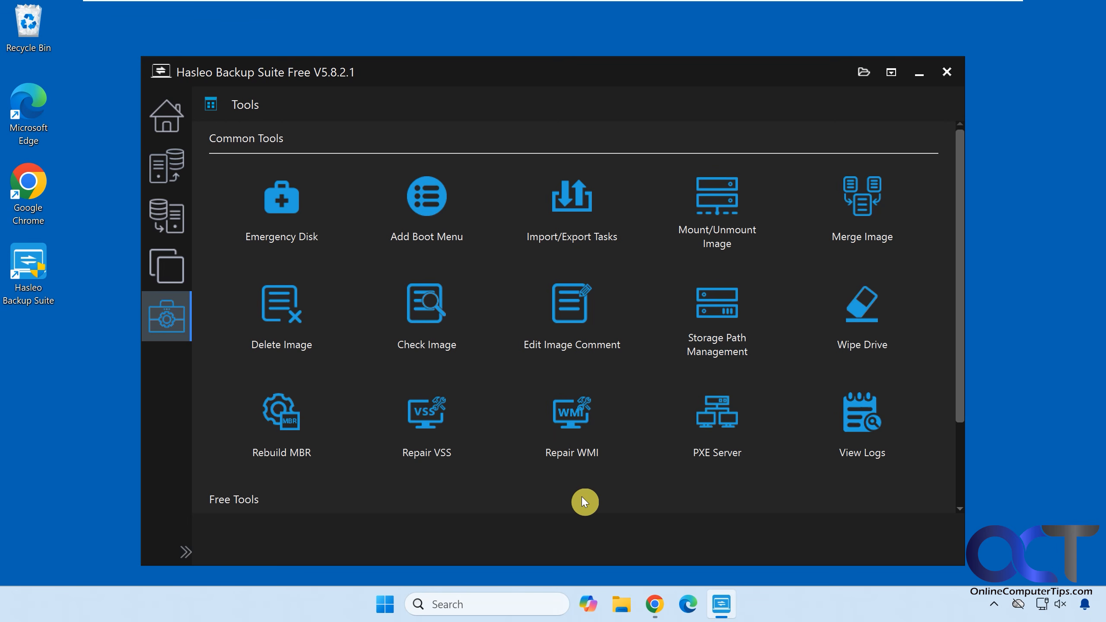
Examine the local, backup and emergency USB drives under This PC in File Explorer
click(621, 604)
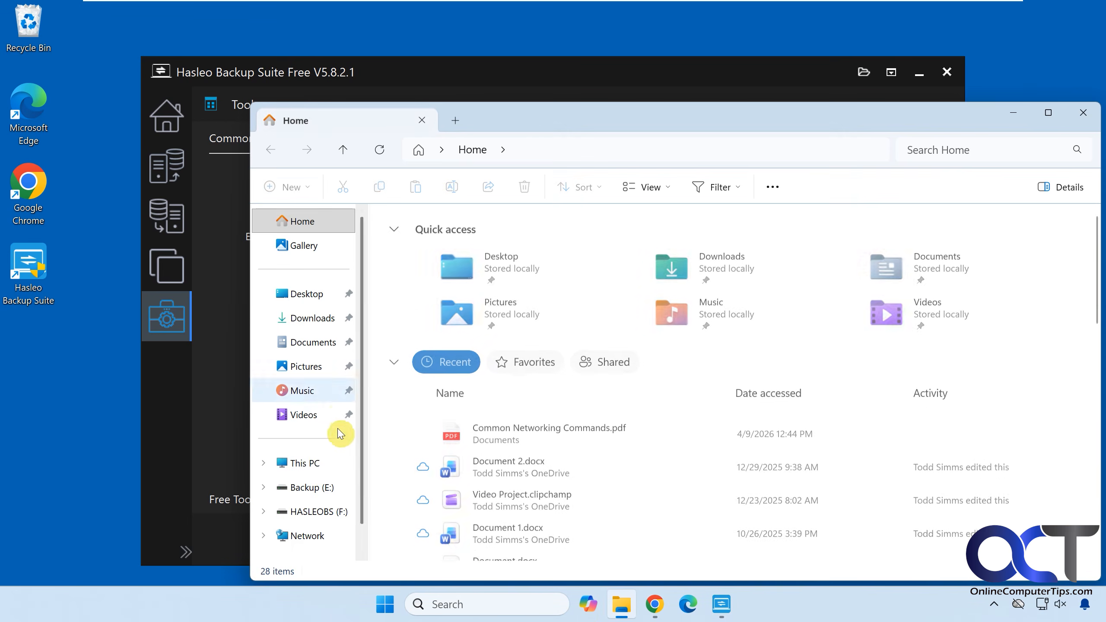
click(307, 463)
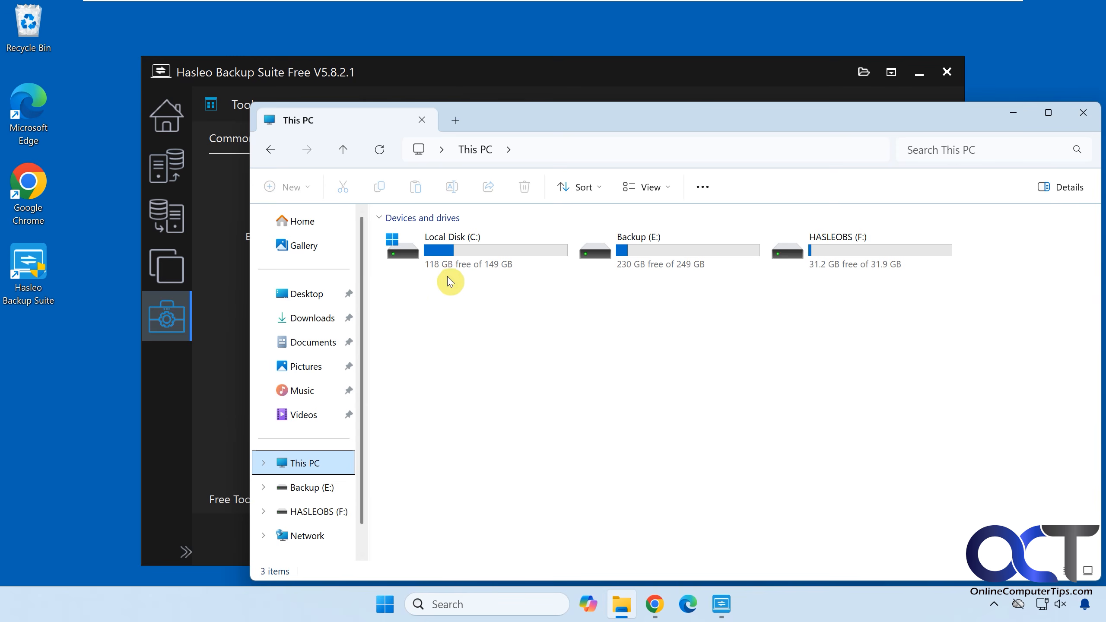
mouse_move(477, 274)
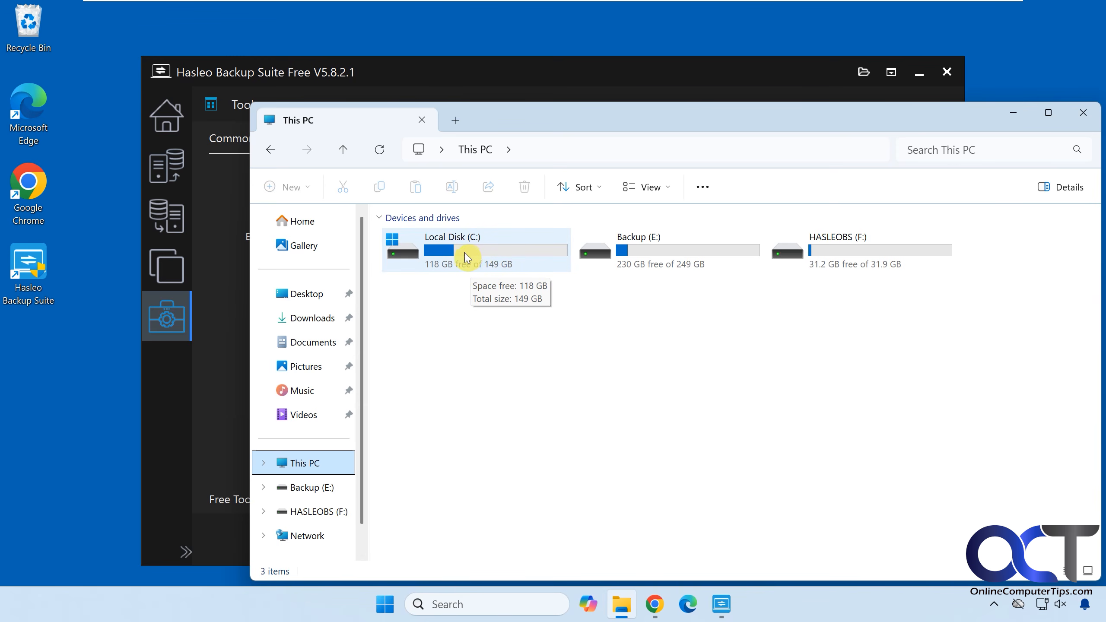
mouse_move(644, 268)
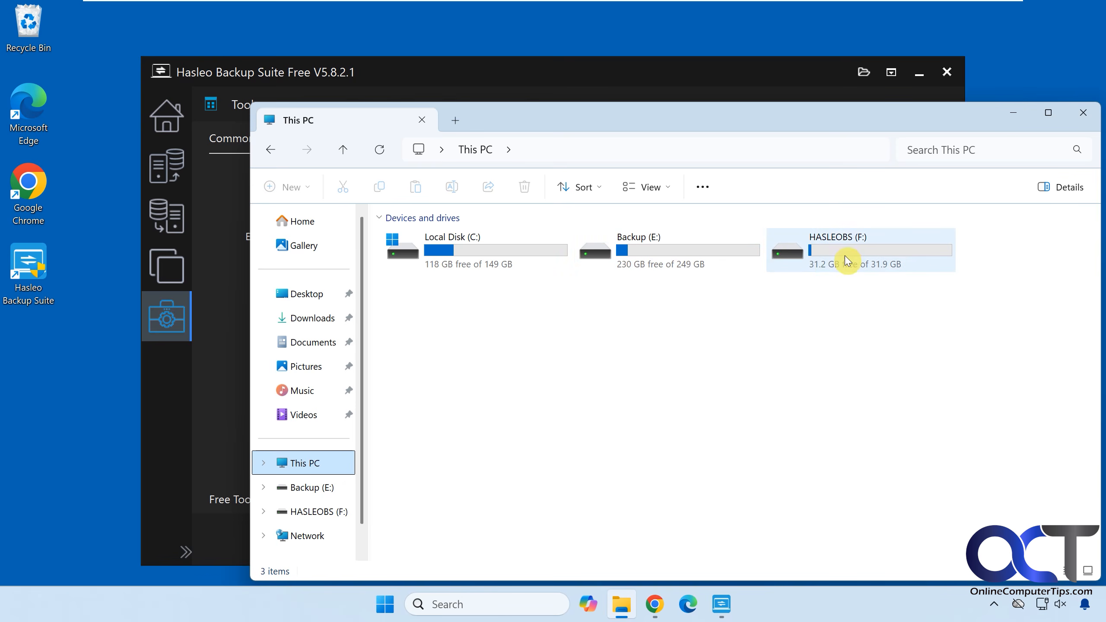
mouse_move(828, 270)
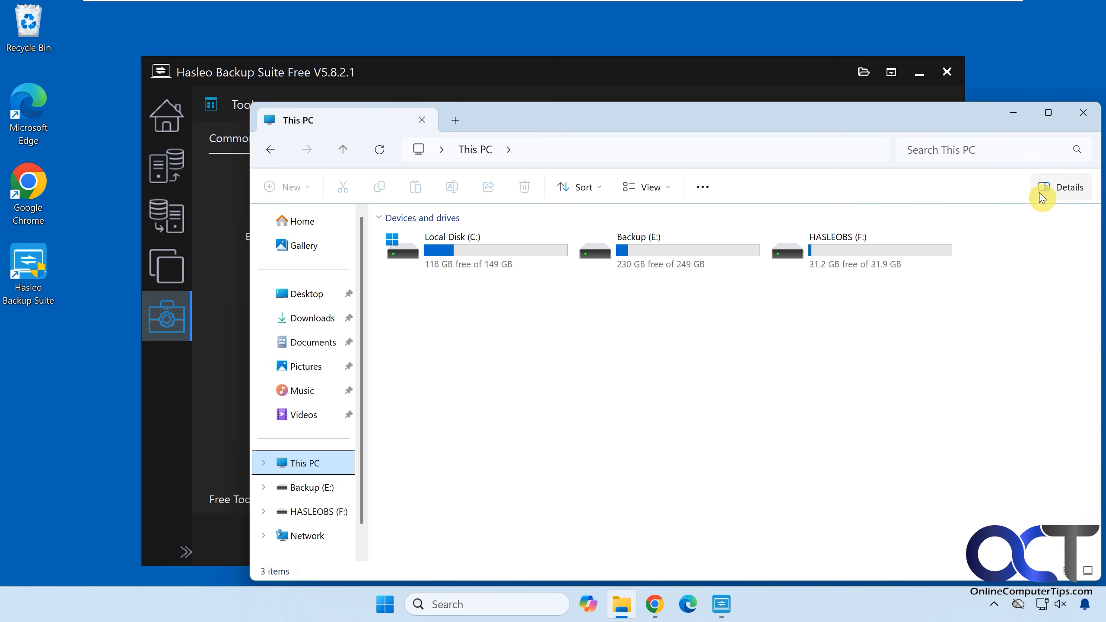
Close File Explorer and the backup program, and shut down the computer
click(1083, 113)
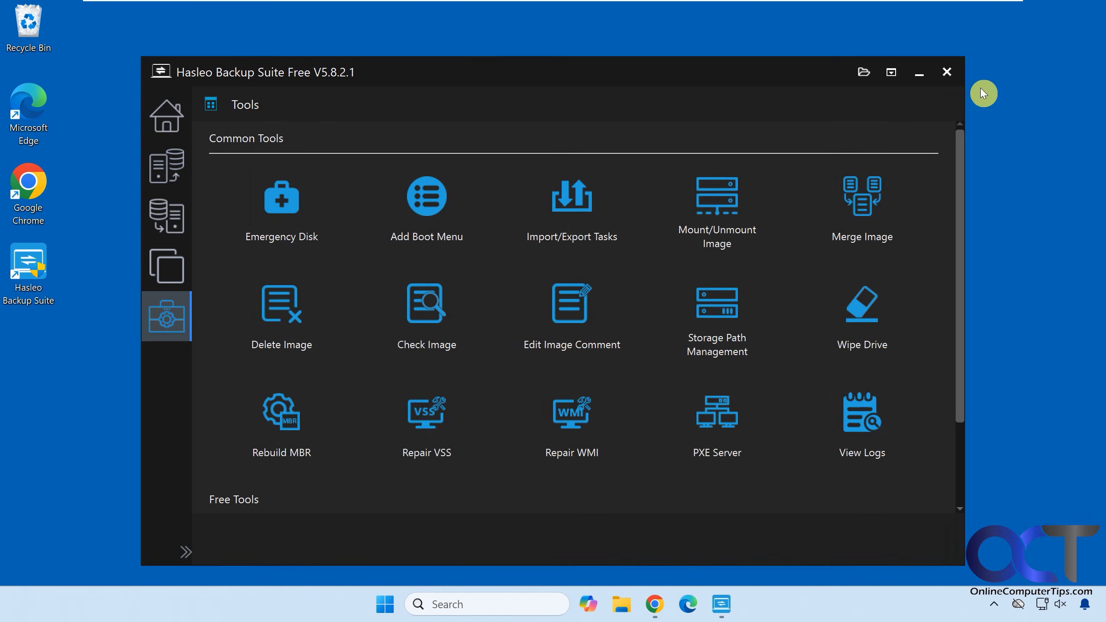
click(947, 72)
click(399, 603)
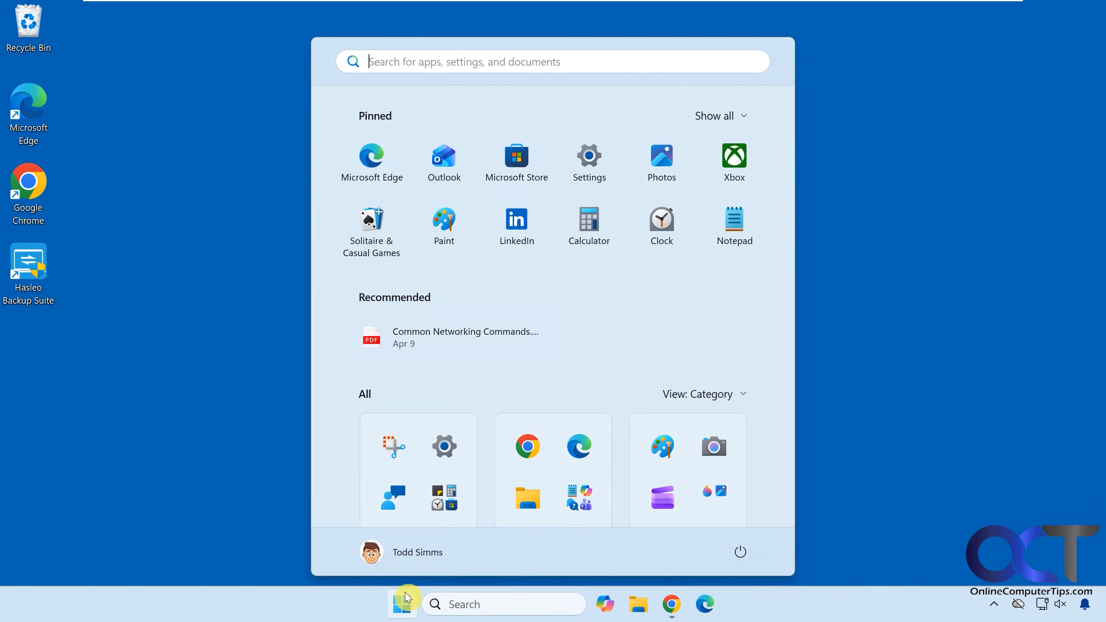
click(740, 552)
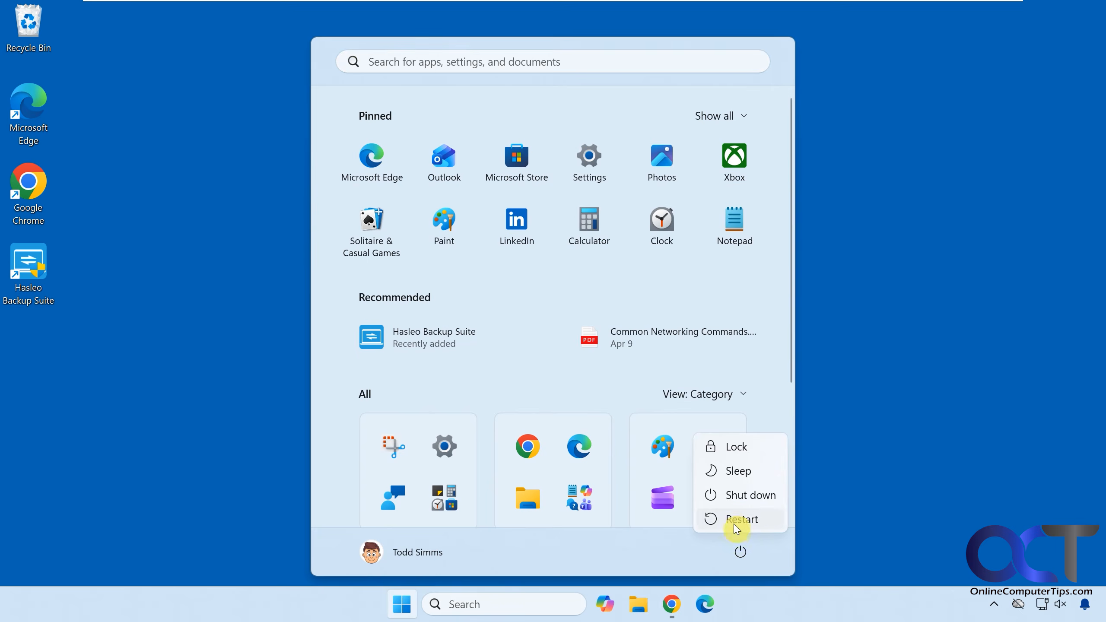
click(743, 501)
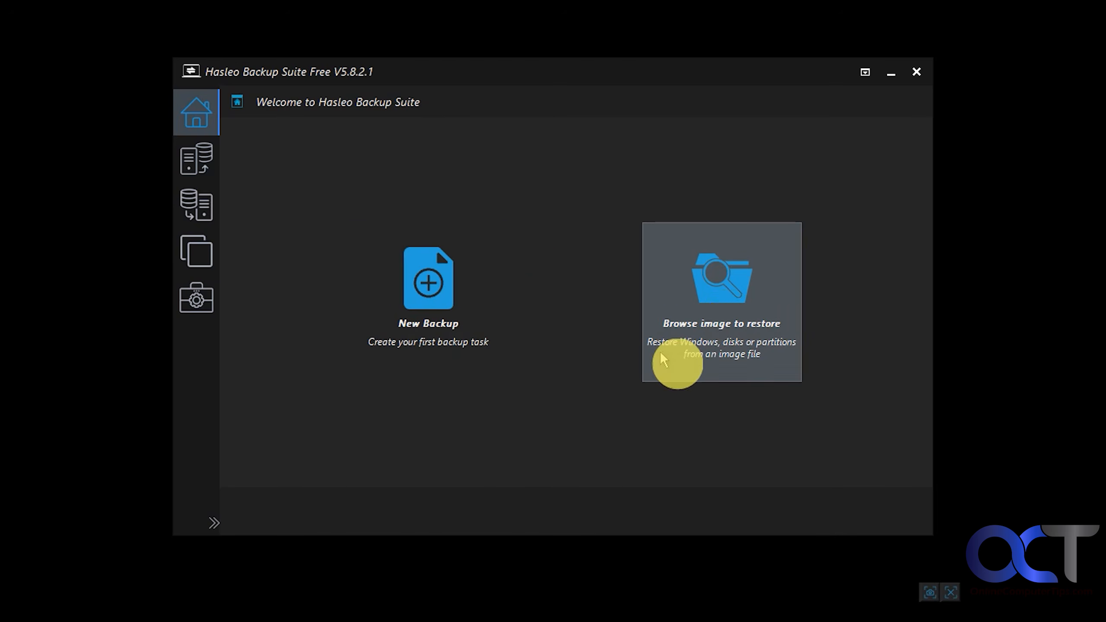
Open the backup image Windows Backup_20260616_Full_V1_1 from the Windows Backup folder on Backup (D:) for restoring
click(718, 310)
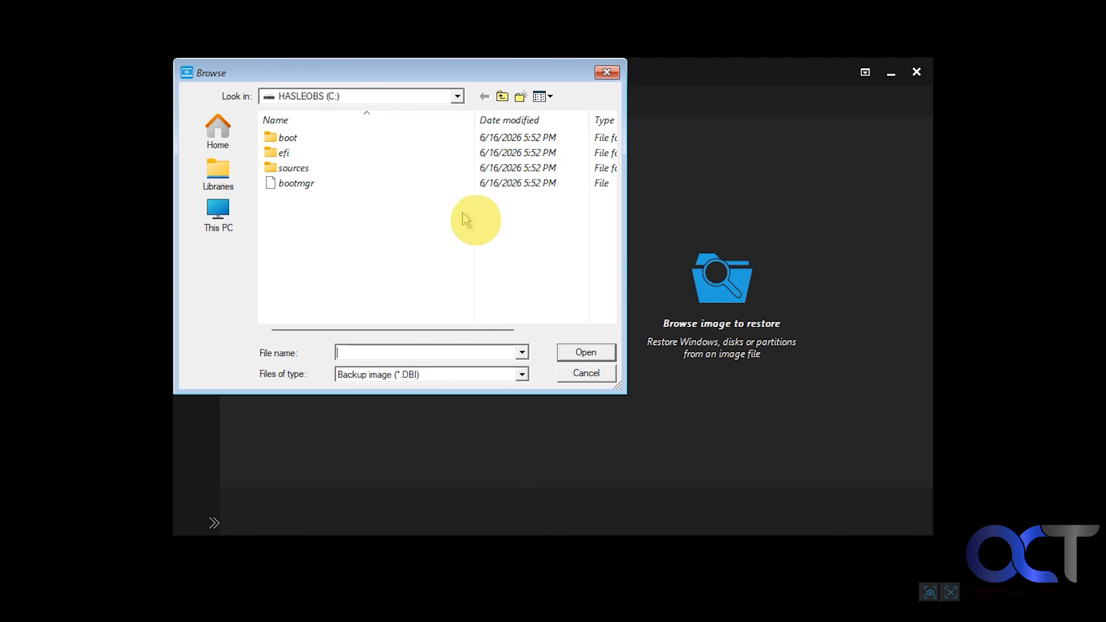
click(455, 96)
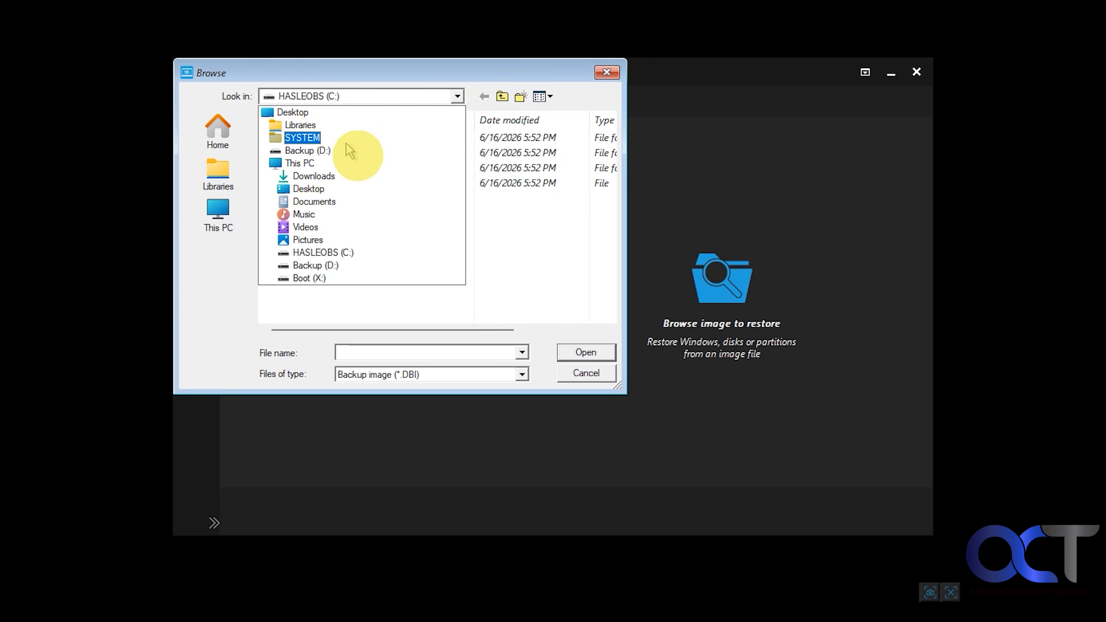
click(336, 151)
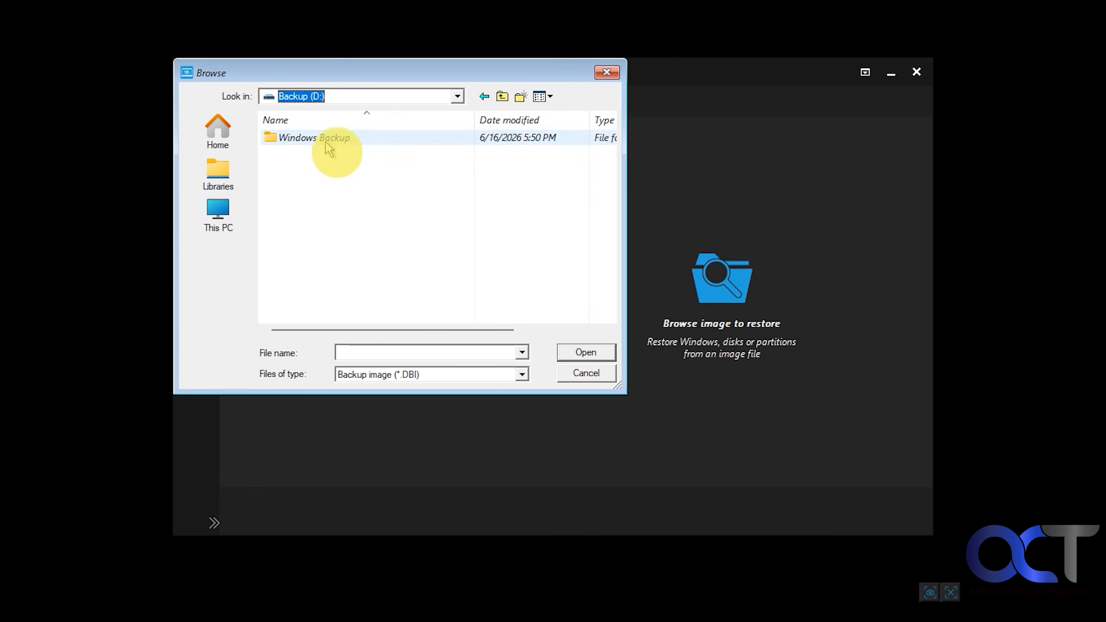
double_click(328, 140)
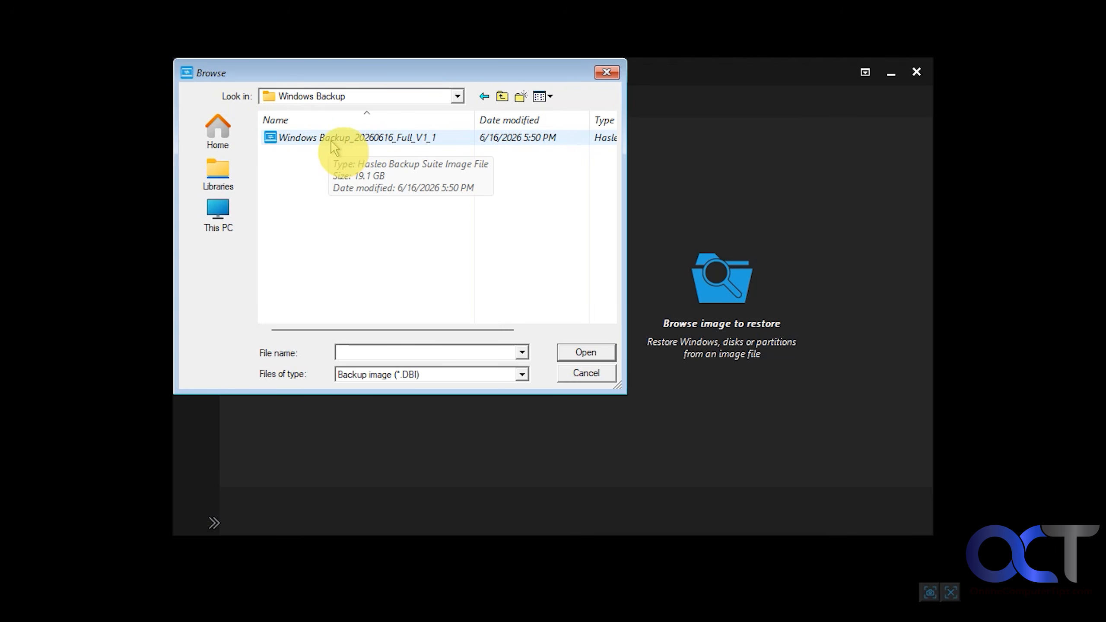
double_click(331, 142)
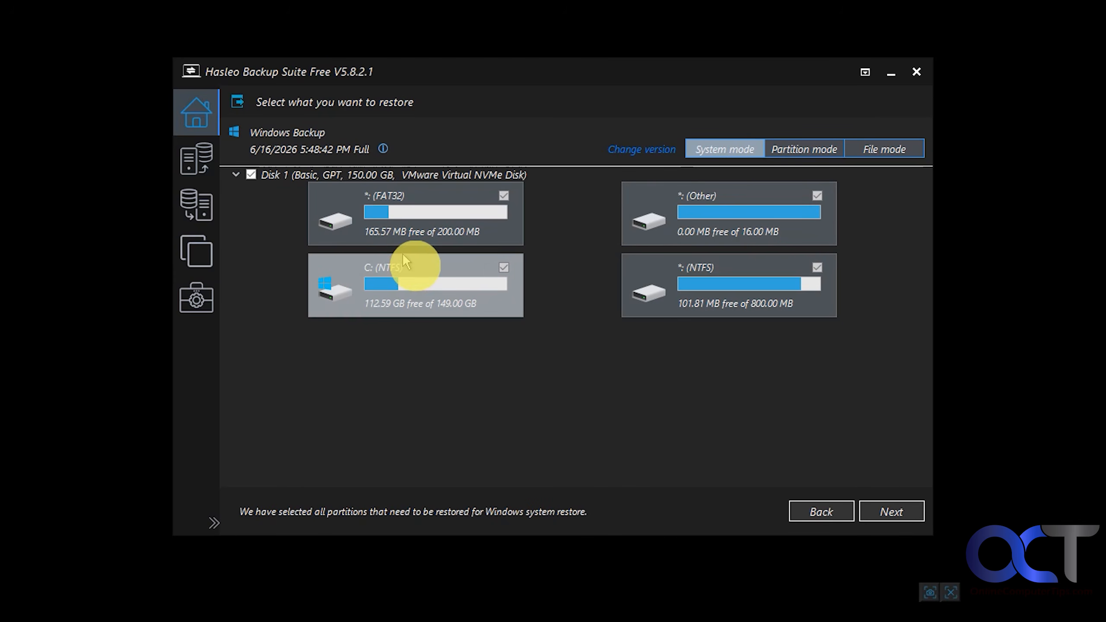
Accept all partitions for a system mode restore and choose the unallocated 300 GB Disk 2 as the target
click(891, 513)
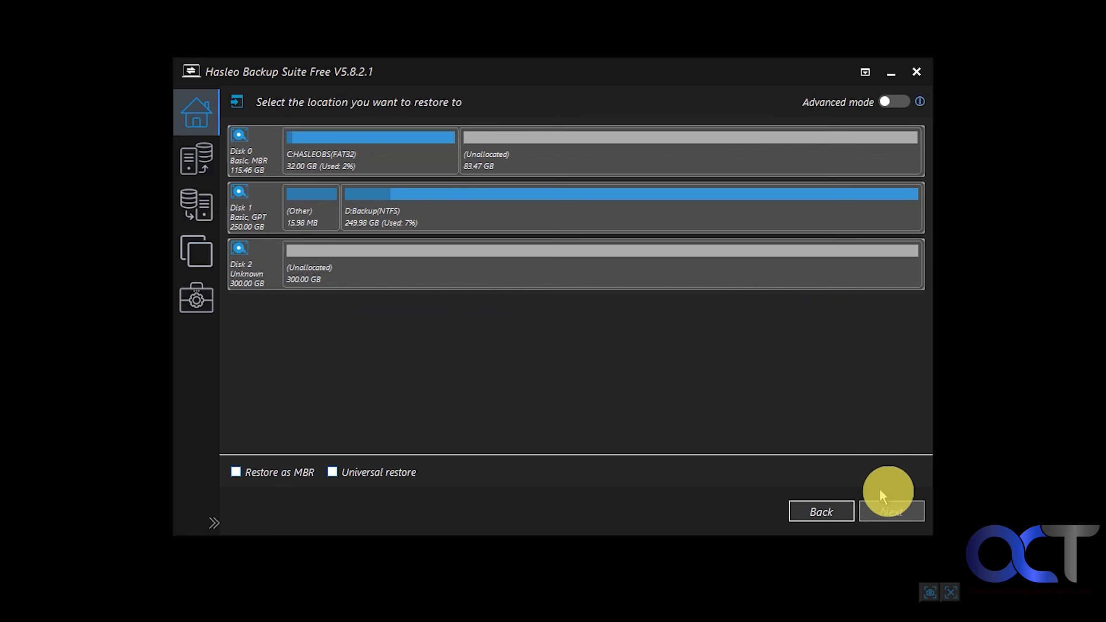
click(438, 263)
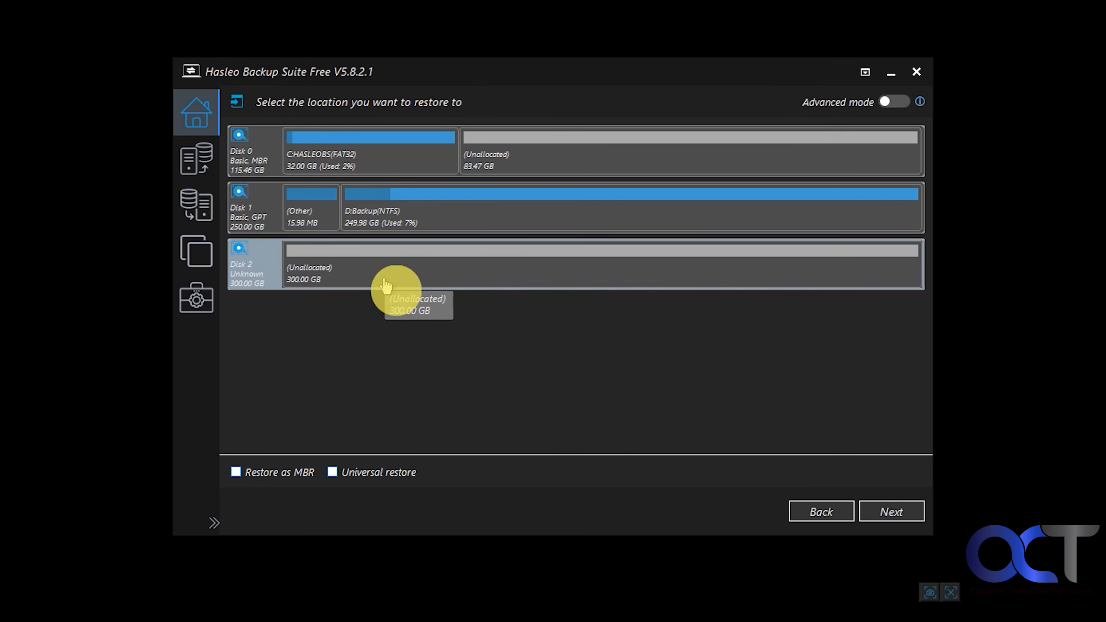
click(886, 513)
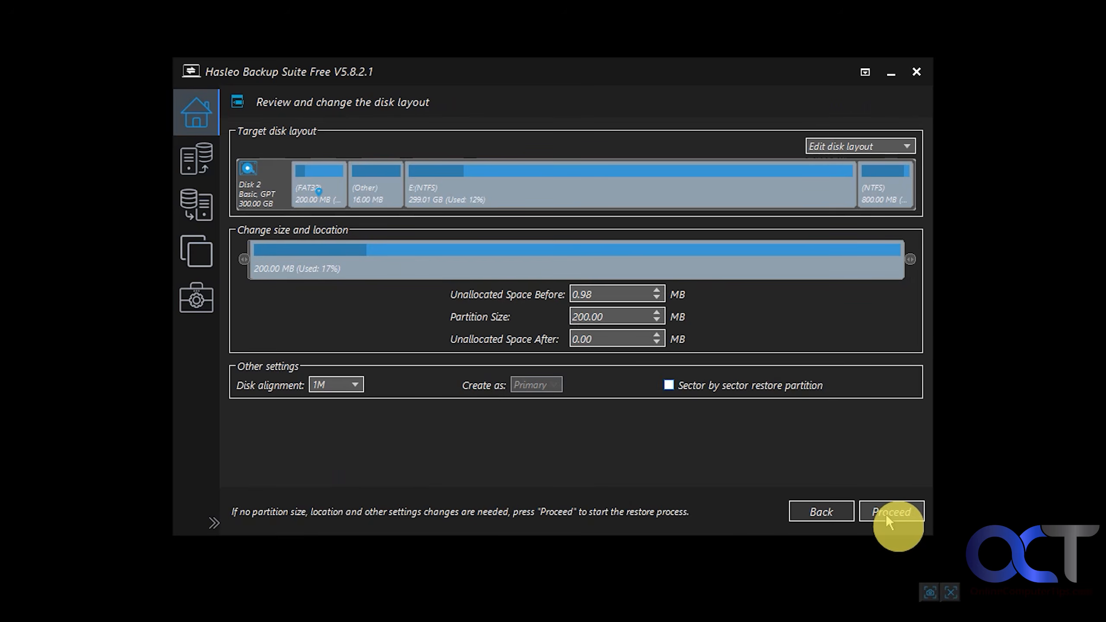
Try shrinking the FAT32 partition in the target disk layout to 84.66 MB, and extend it back to 200 MB
drag(910, 259, 537, 261)
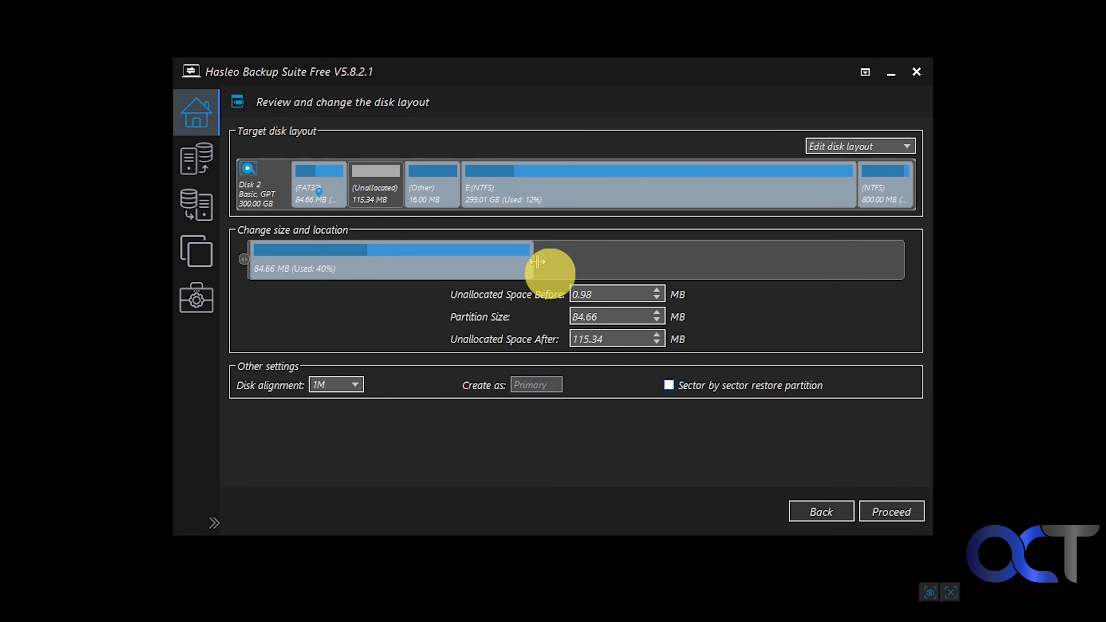
drag(537, 261, 936, 279)
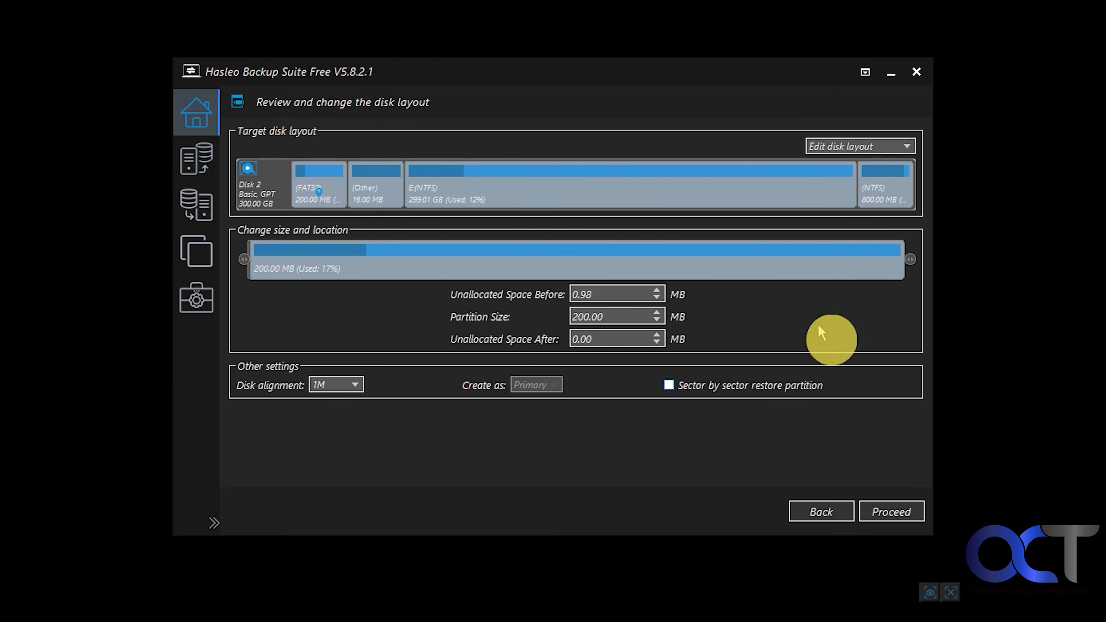
Run the Windows restore to Disk 2, finish it once complete, and exit the backup program in the emergency environment
click(890, 512)
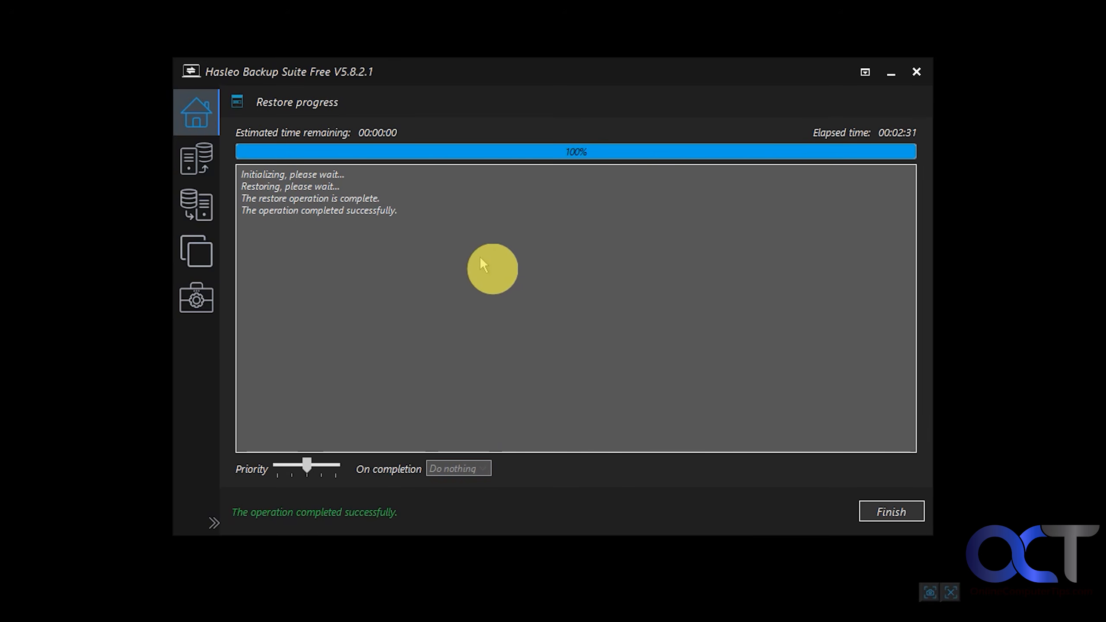
click(877, 513)
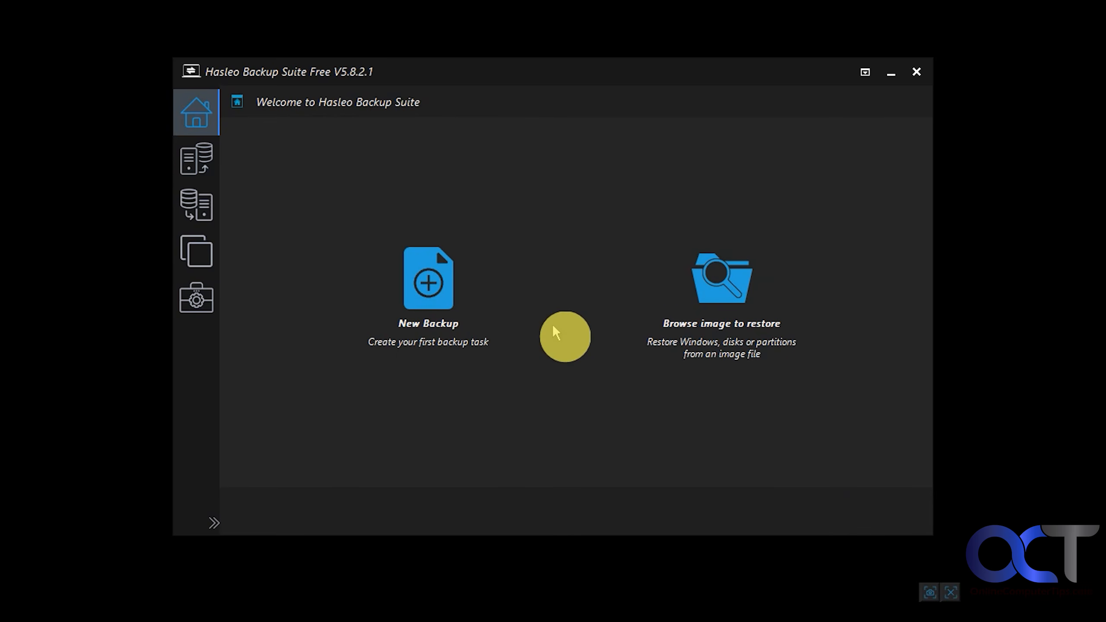
click(917, 72)
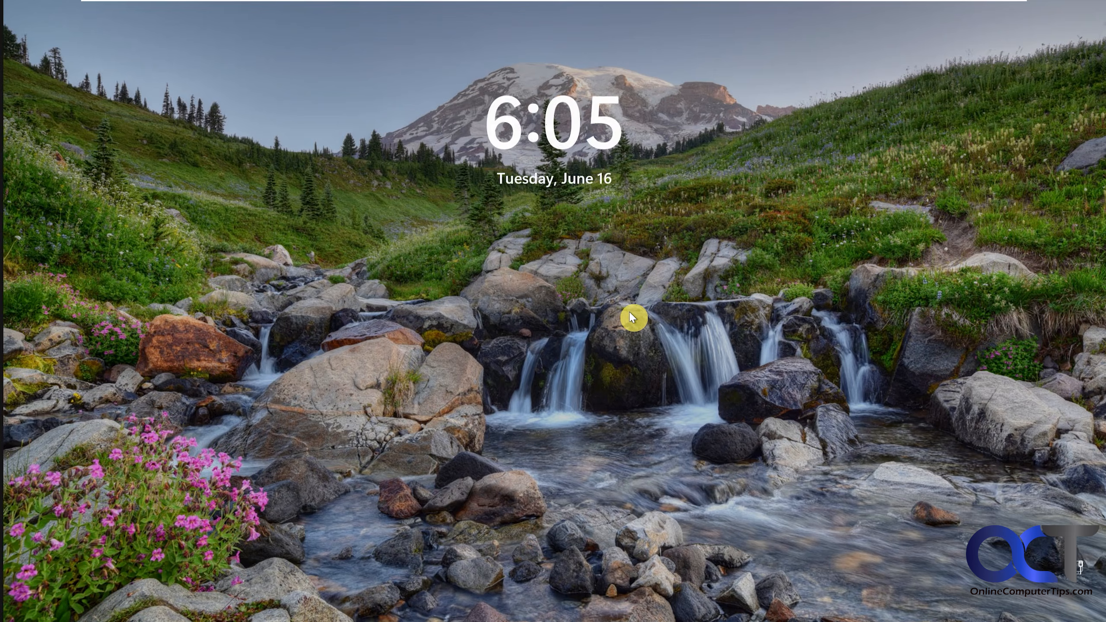
Sign in to the restored Windows system by entering the account password
click(632, 317)
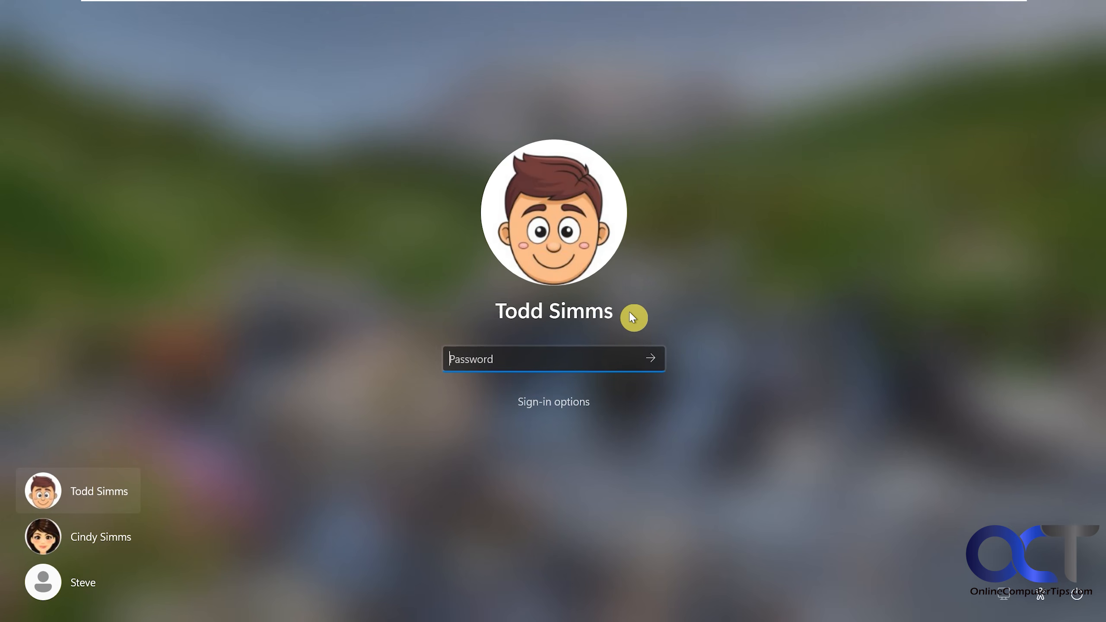
text(**********)
key(Return)
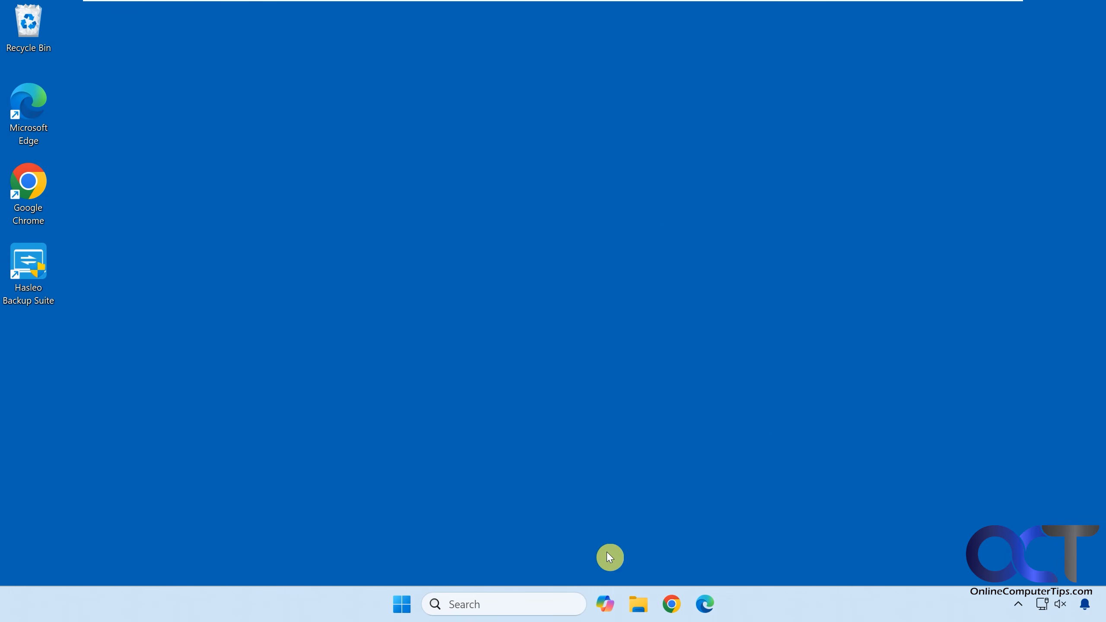
Check the size of the restored local disk under This PC in File Explorer, and minimize the window
click(638, 604)
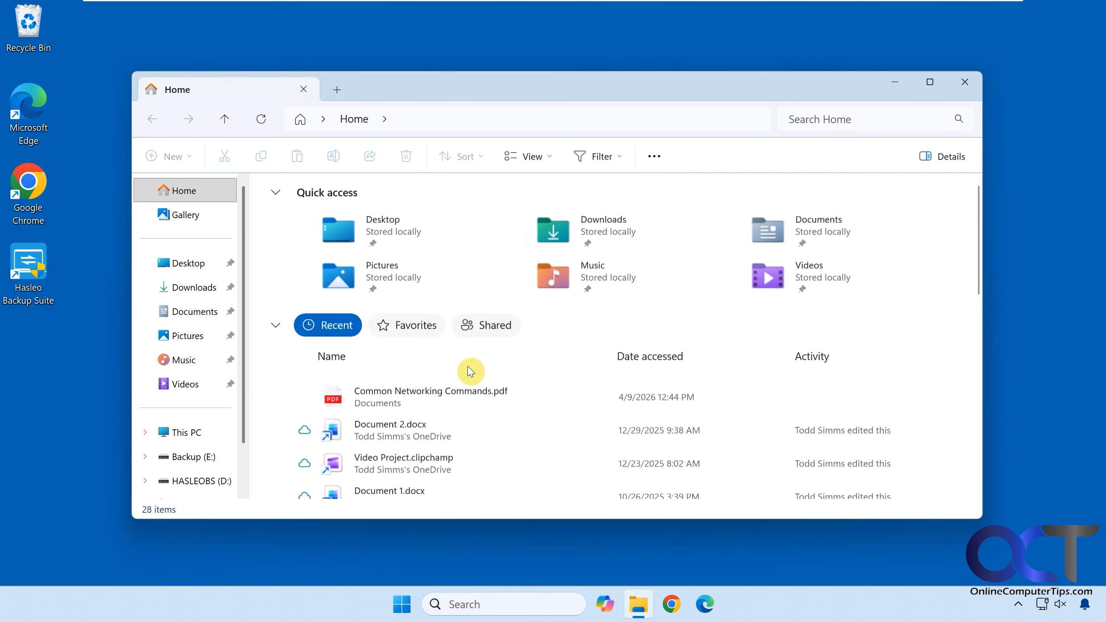
click(187, 431)
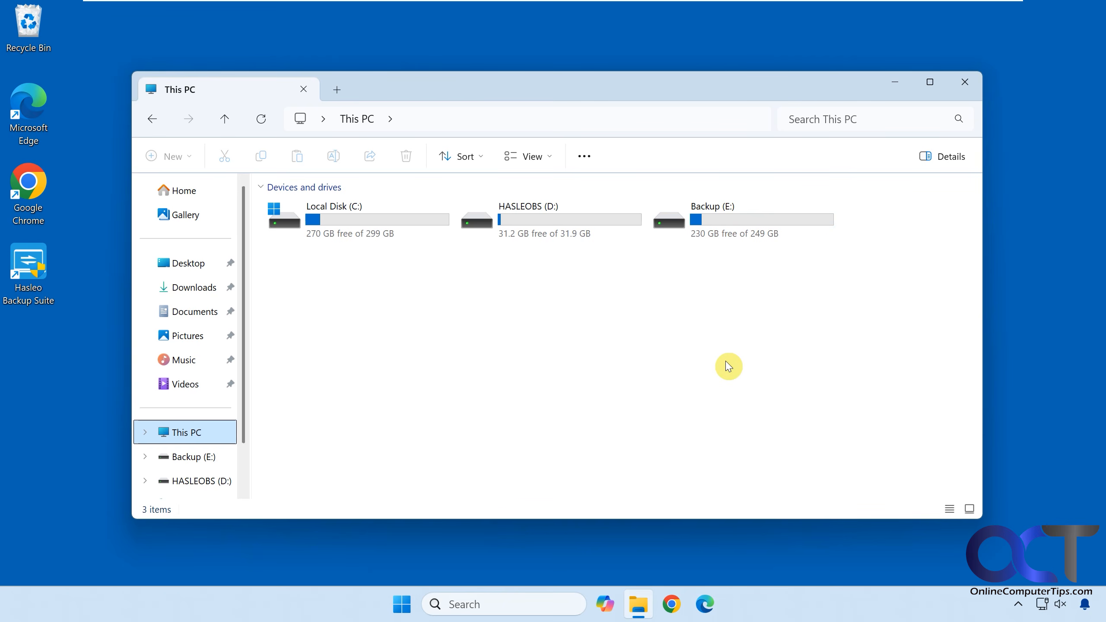
click(896, 84)
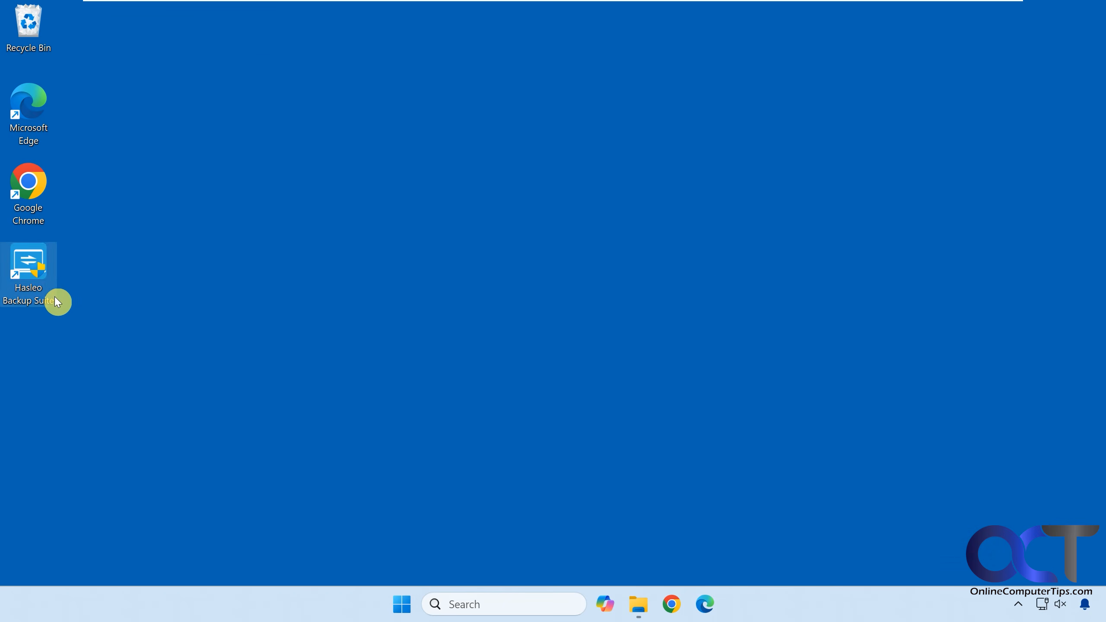